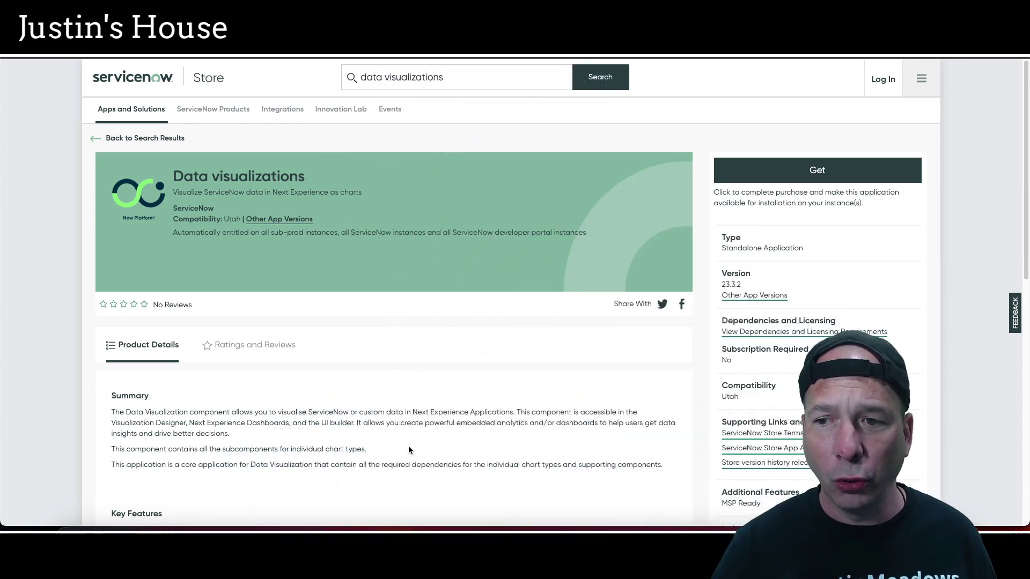
- Read the 23.2.4 version notes on alternative group by, then bring up the Justins House SSH tab
left_click(768, 296)
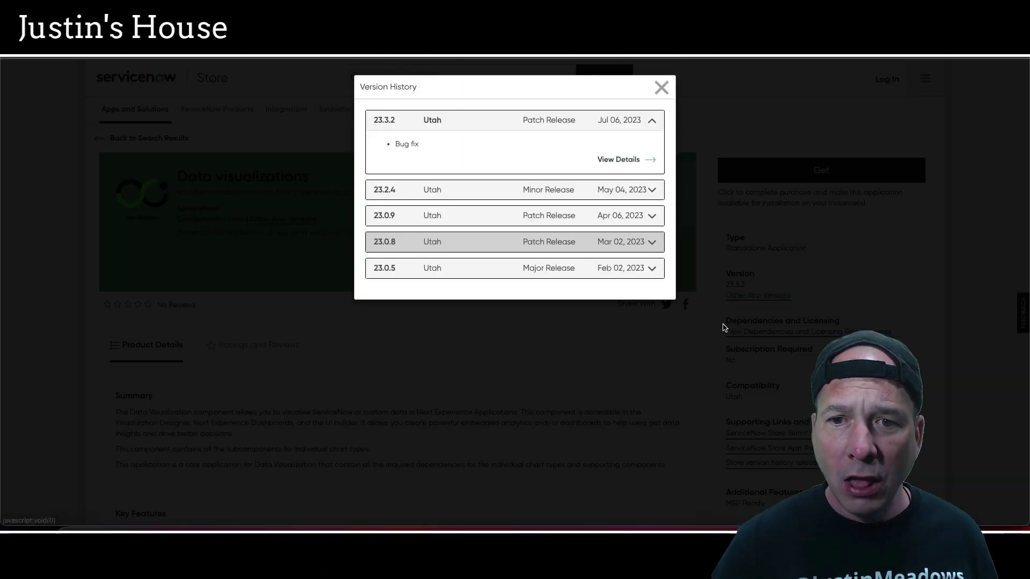
left_click(594, 185)
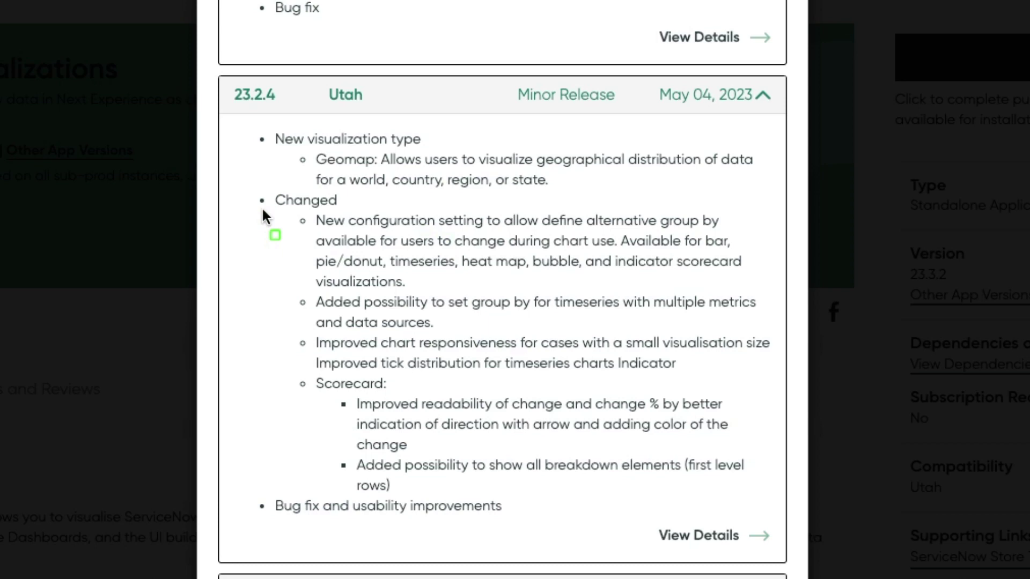
left_click_drag(262, 210, 761, 293)
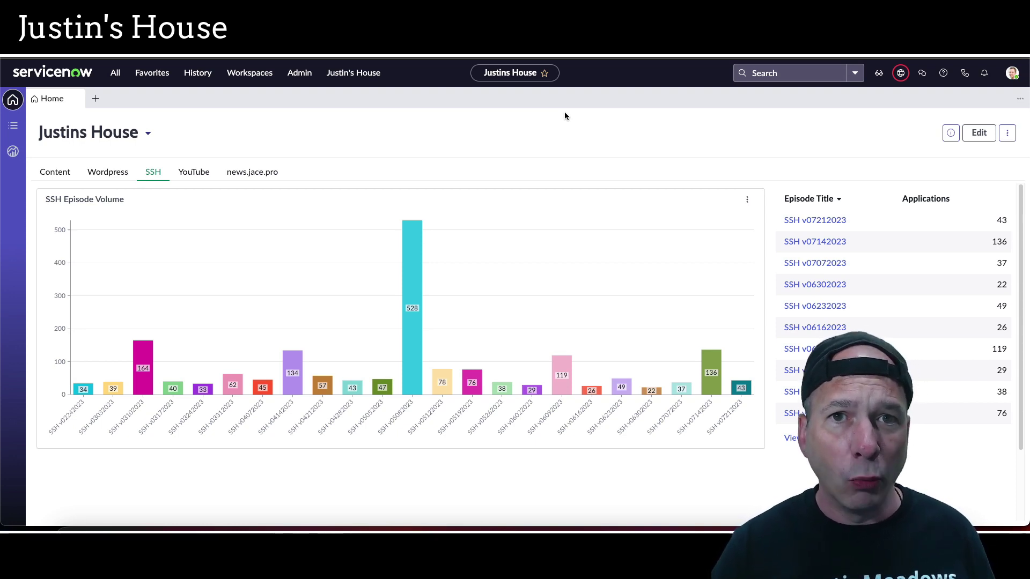
- Switch the Justins House dashboard into edit mode
left_click(981, 135)
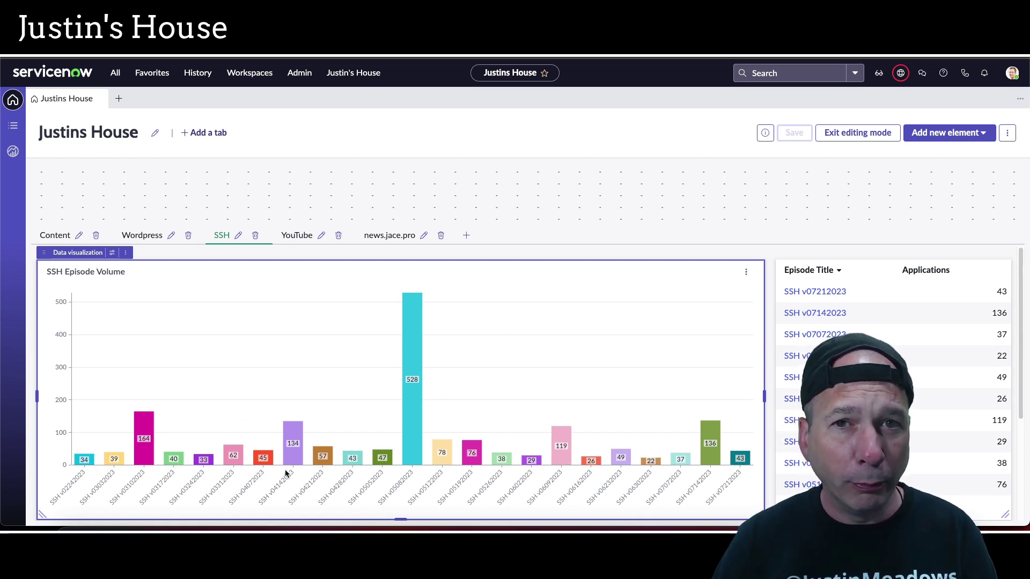
- Review the SSH Episode Volume chart's SSH Episode grouping and its alternative group by panel, then close it
left_click(111, 253)
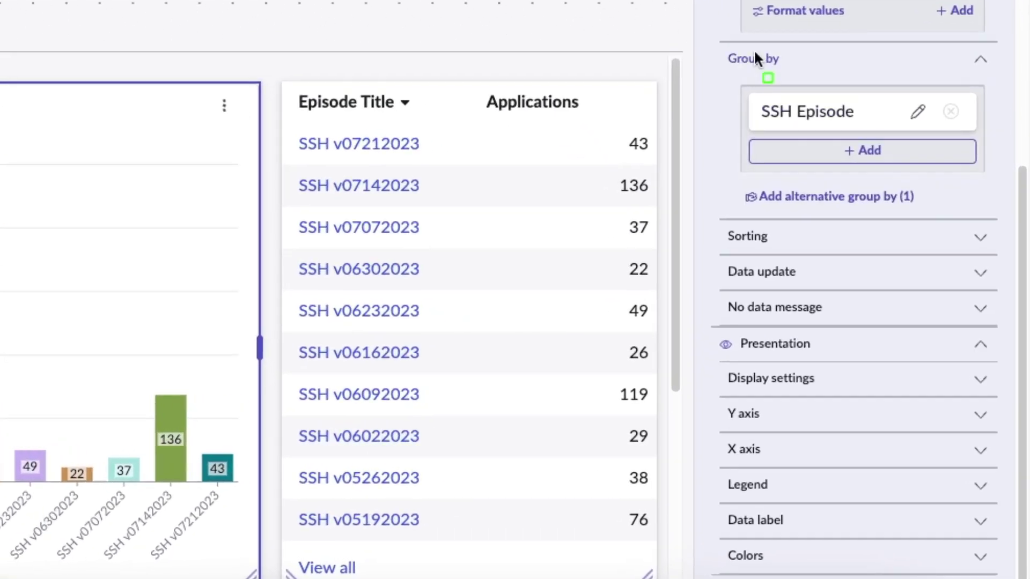
left_click_drag(703, 39, 1007, 218)
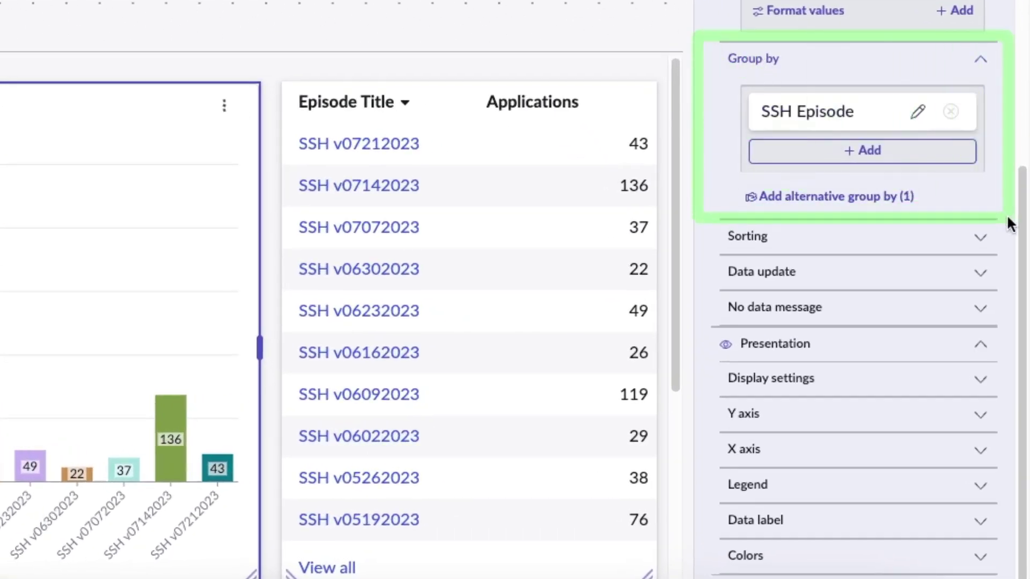
mouse_move(726, 158)
left_mouse_down()
mouse_move(874, 240)
mouse_move(938, 225)
left_mouse_up()
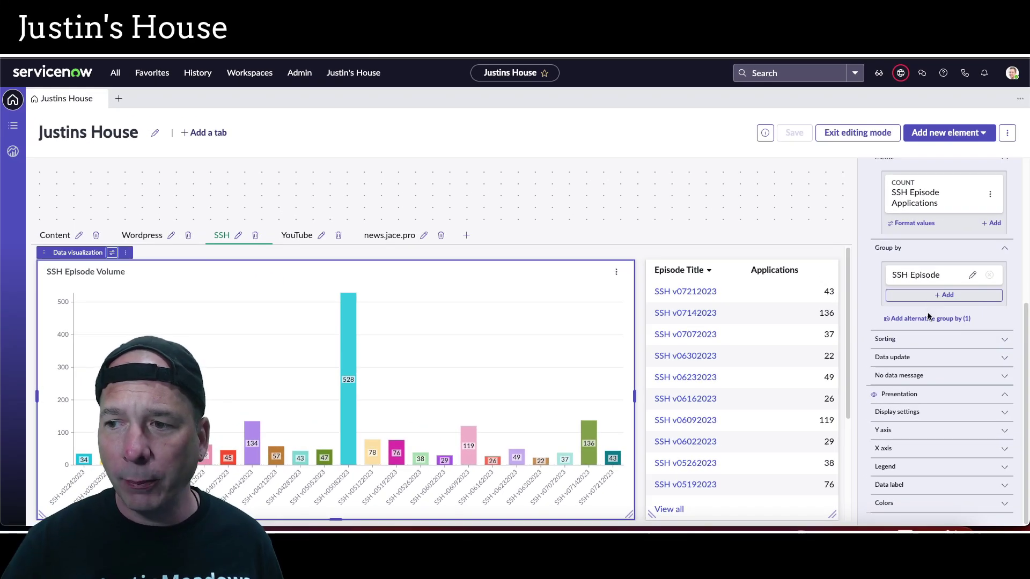
left_click(929, 317)
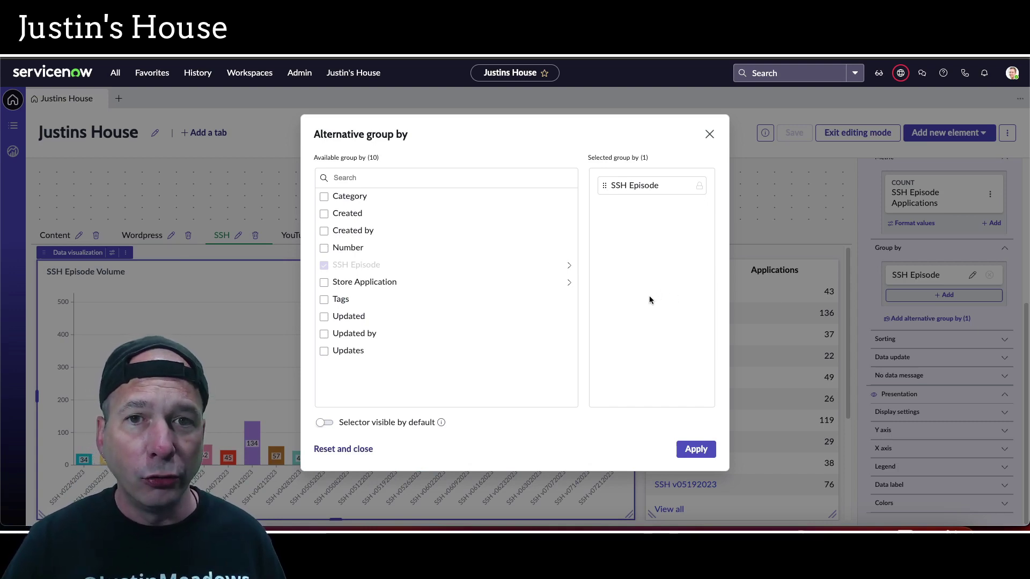
left_click(709, 134)
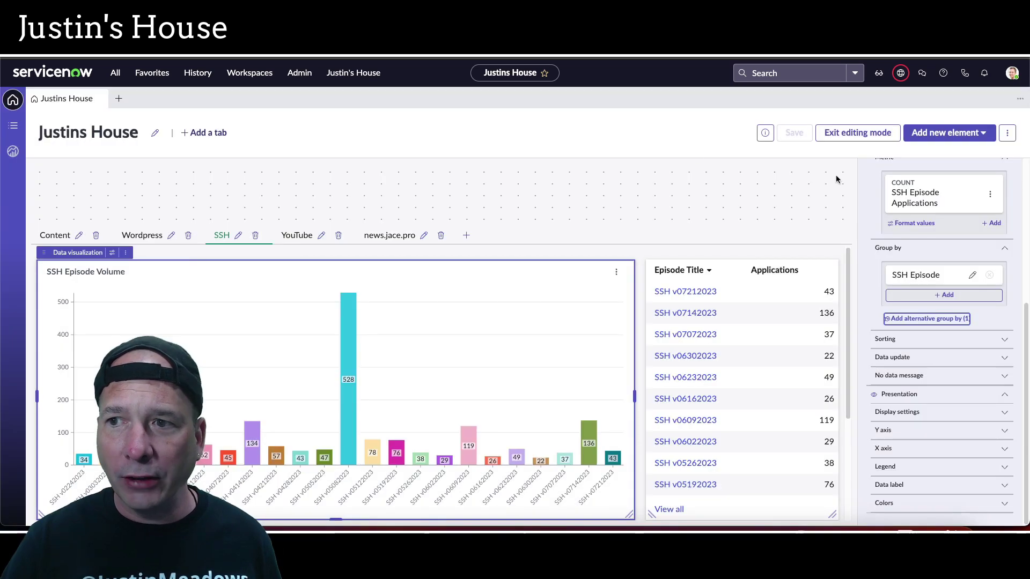
- Exit editing and check the chart's Group by list, which offers only SSH Episode
left_click(837, 137)
left_click(747, 199)
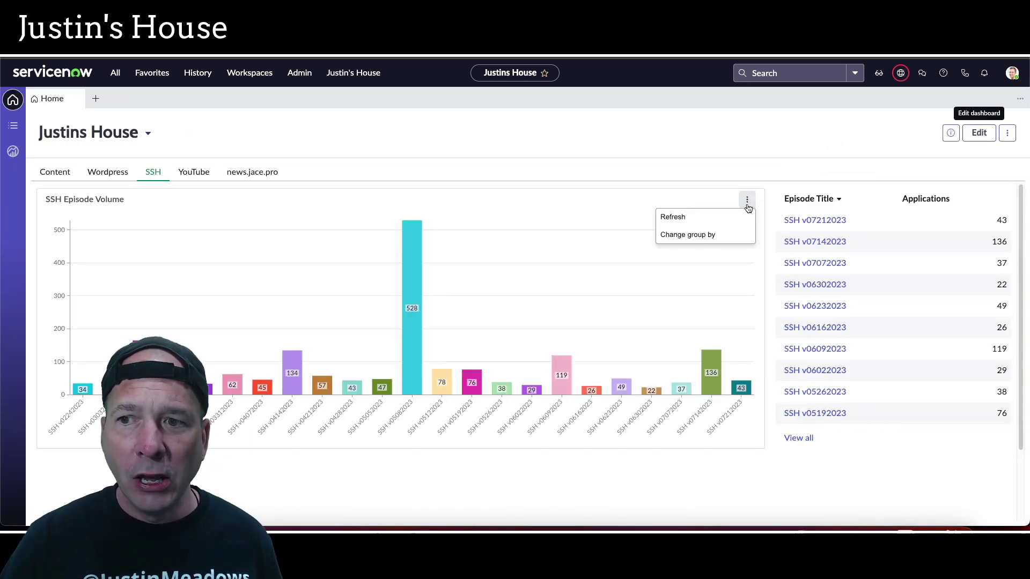
left_click(726, 236)
left_click(86, 230)
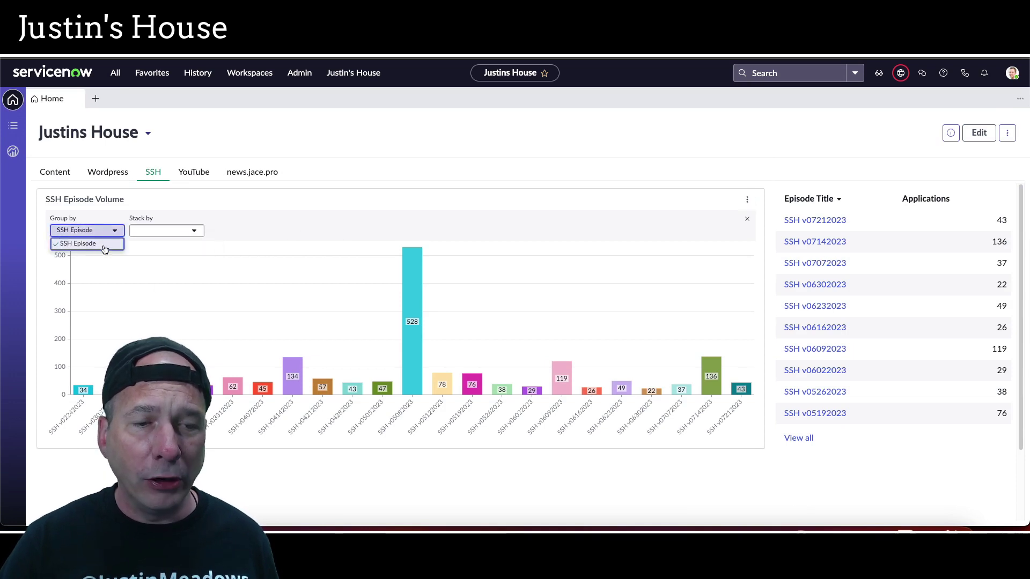
left_click(650, 215)
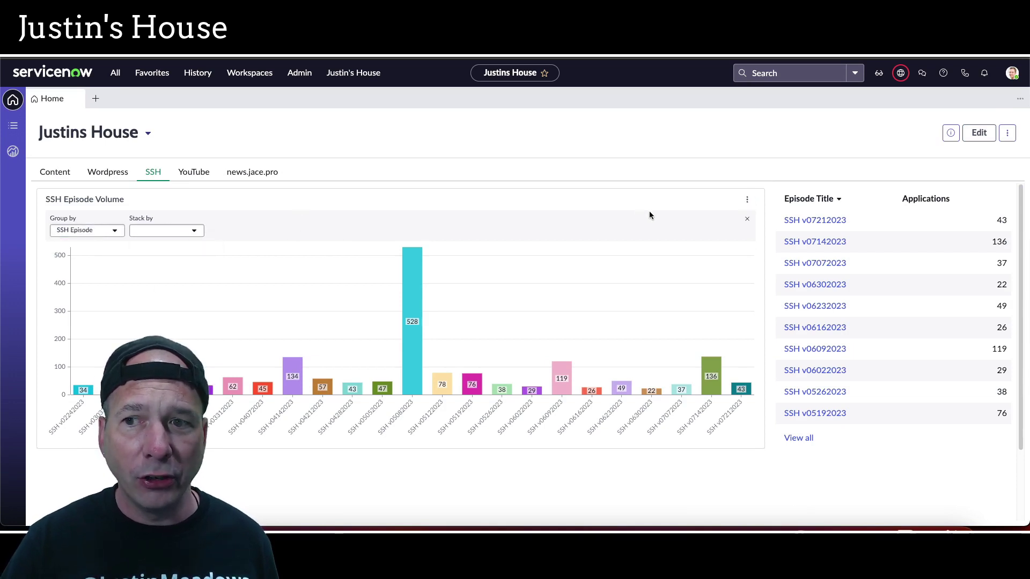
- Add Category and Store Application as alternative groupings, selector visible by default, apply and save
left_click(979, 134)
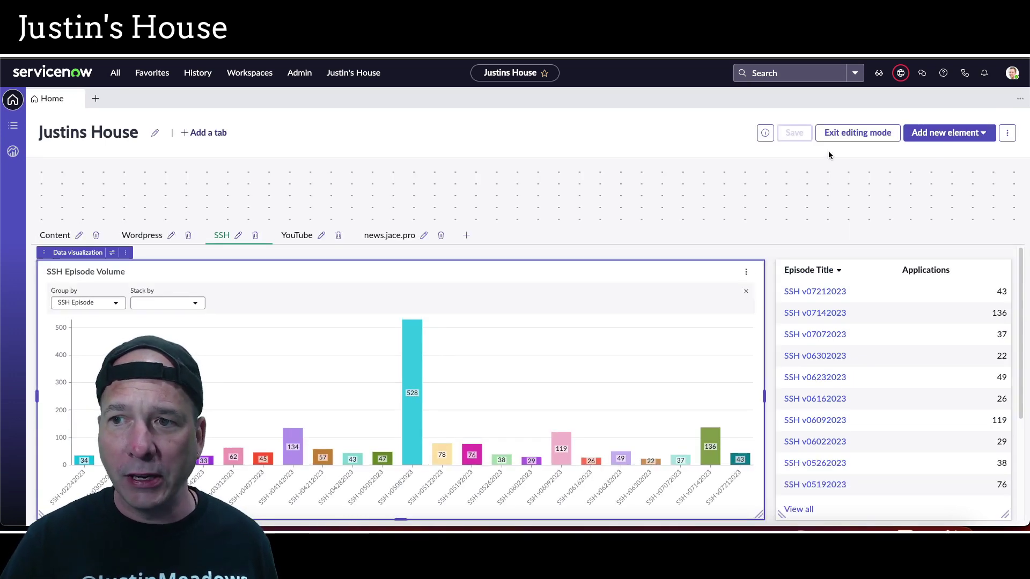
left_click(112, 252)
left_click(911, 317)
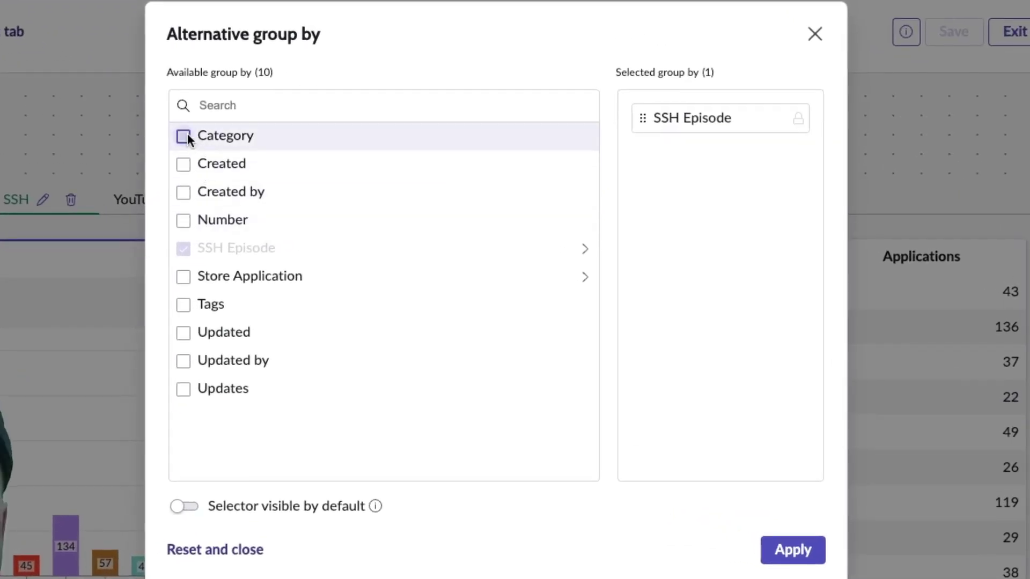
left_click(185, 136)
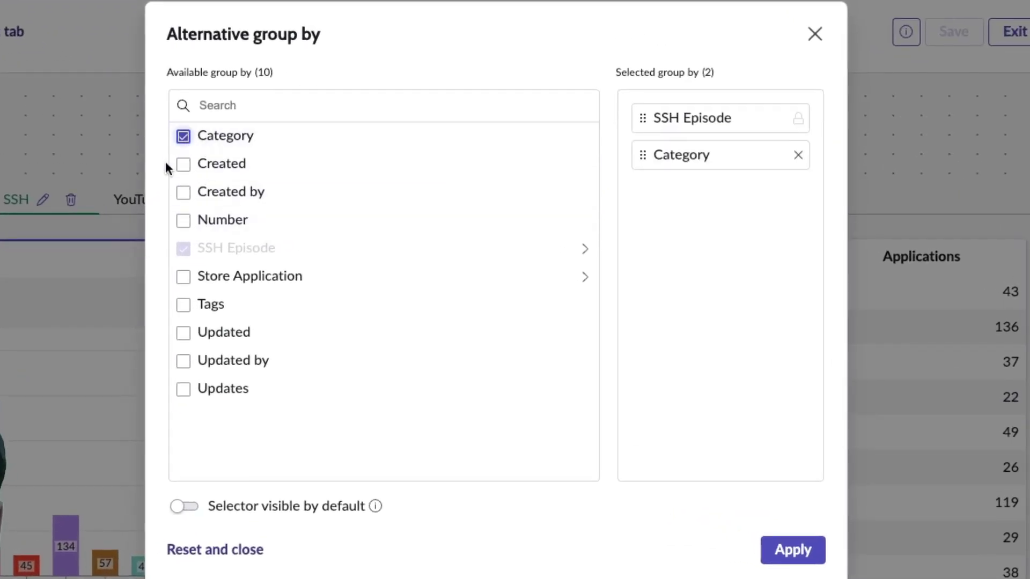
left_click(183, 277)
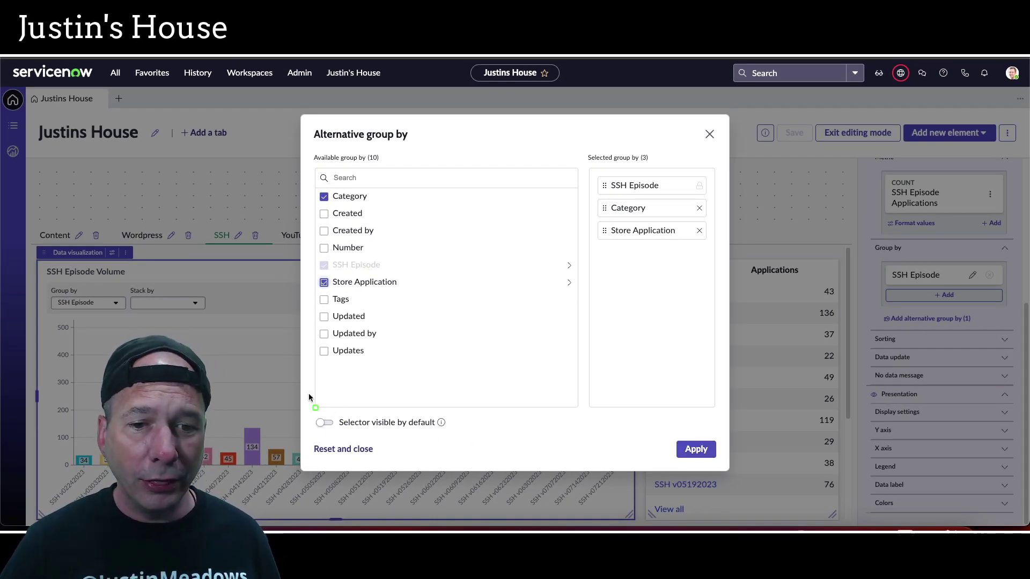
mouse_move(308, 404)
left_mouse_down()
mouse_move(488, 455)
mouse_move(471, 434)
left_mouse_up()
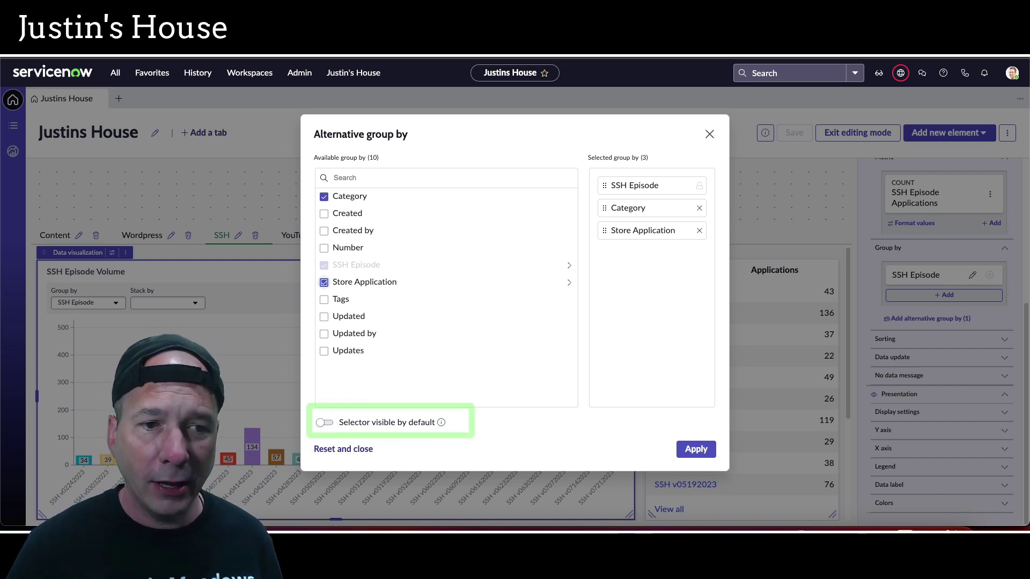
mouse_move(38, 279)
left_mouse_down()
mouse_move(67, 299)
mouse_move(233, 318)
left_mouse_up()
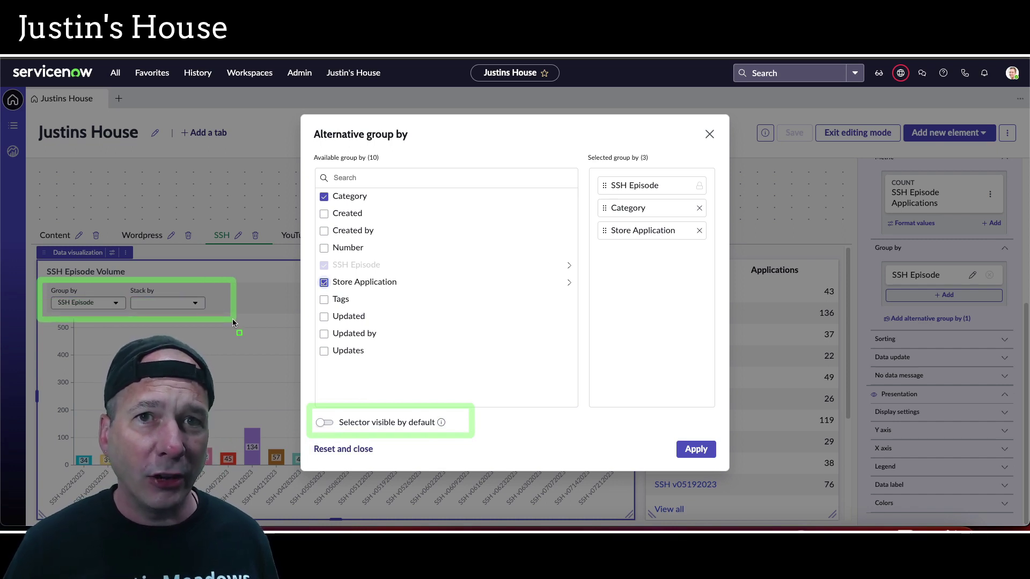
left_click(324, 423)
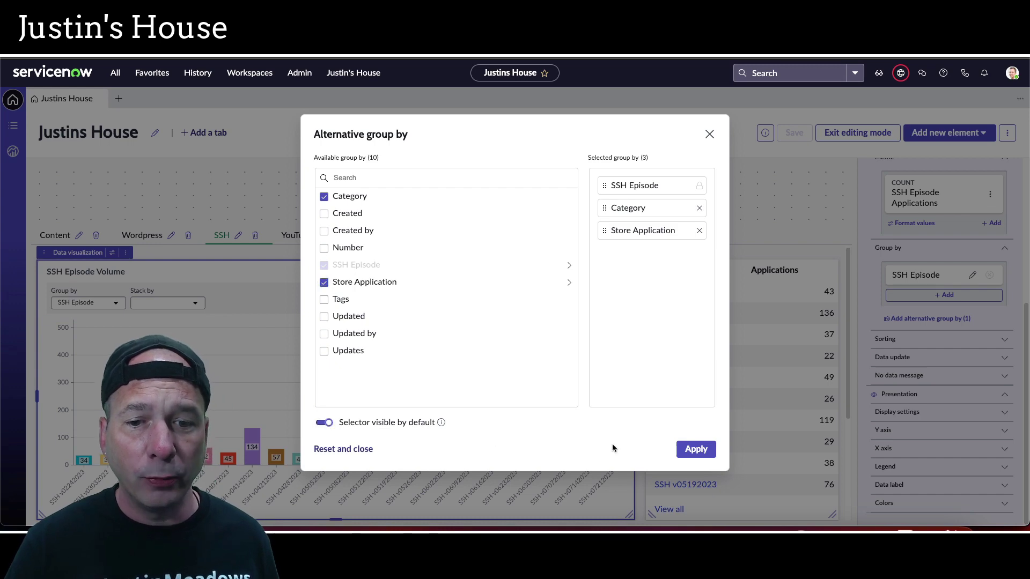
left_click(696, 448)
left_click(794, 135)
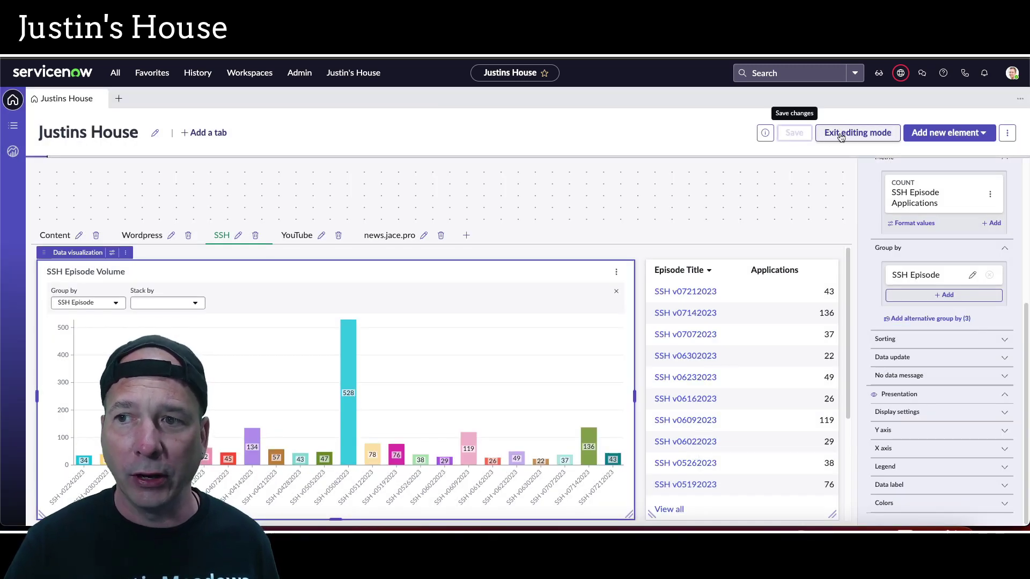
- Exit editing and try grouping the chart by Category, then by Store Application
left_click(841, 135)
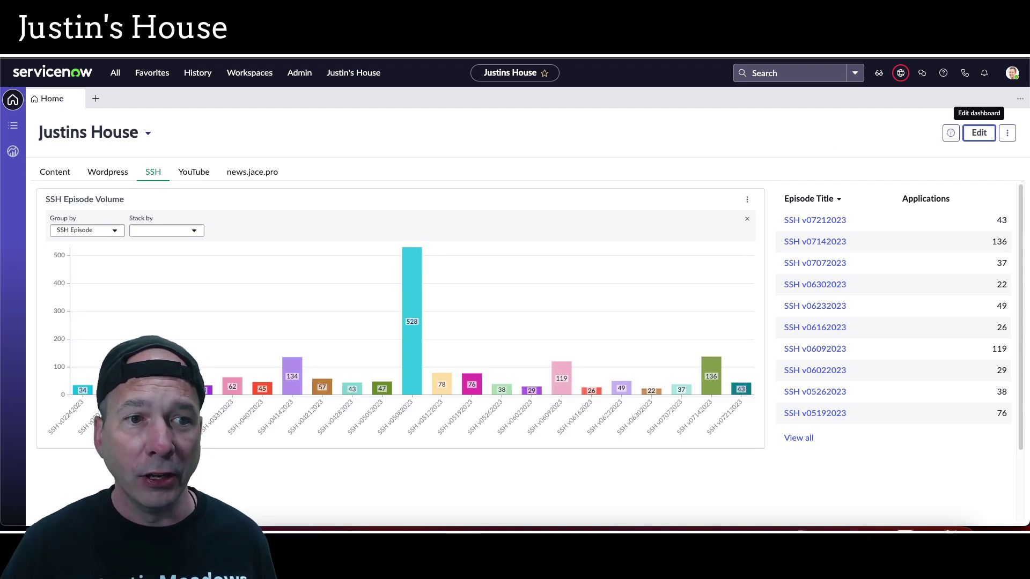
left_click(104, 231)
left_click(88, 256)
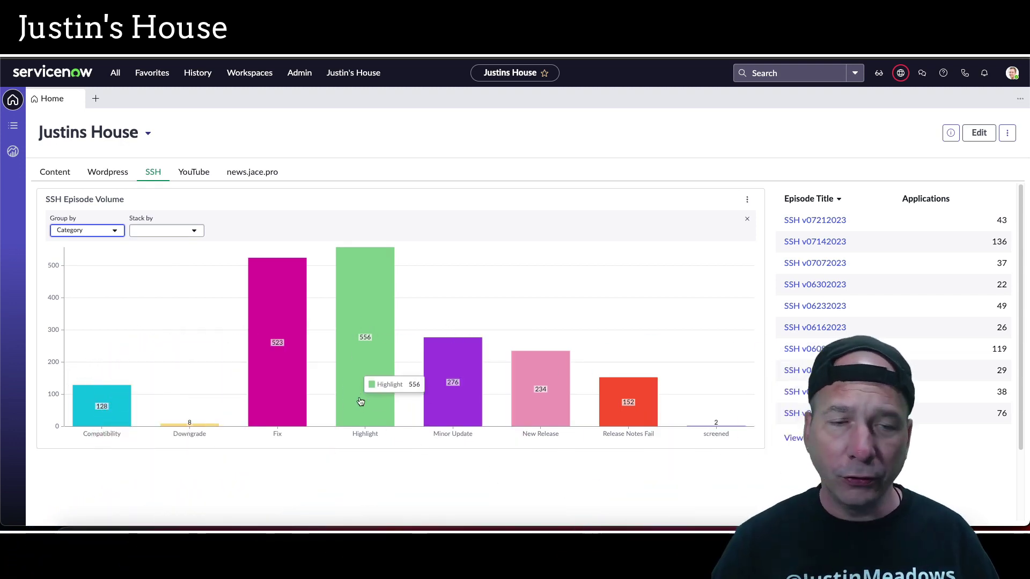
left_click(96, 235)
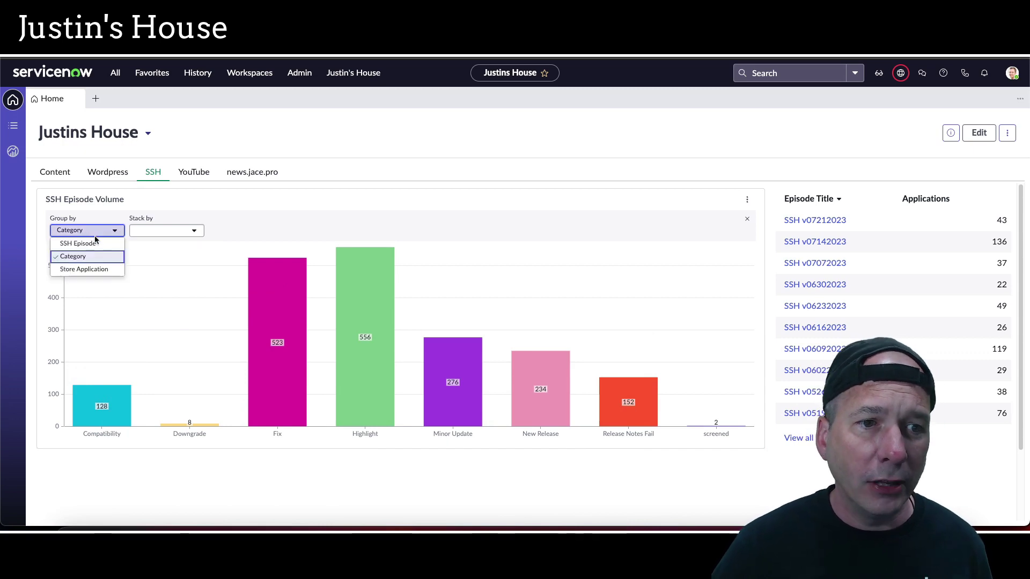
left_click(96, 269)
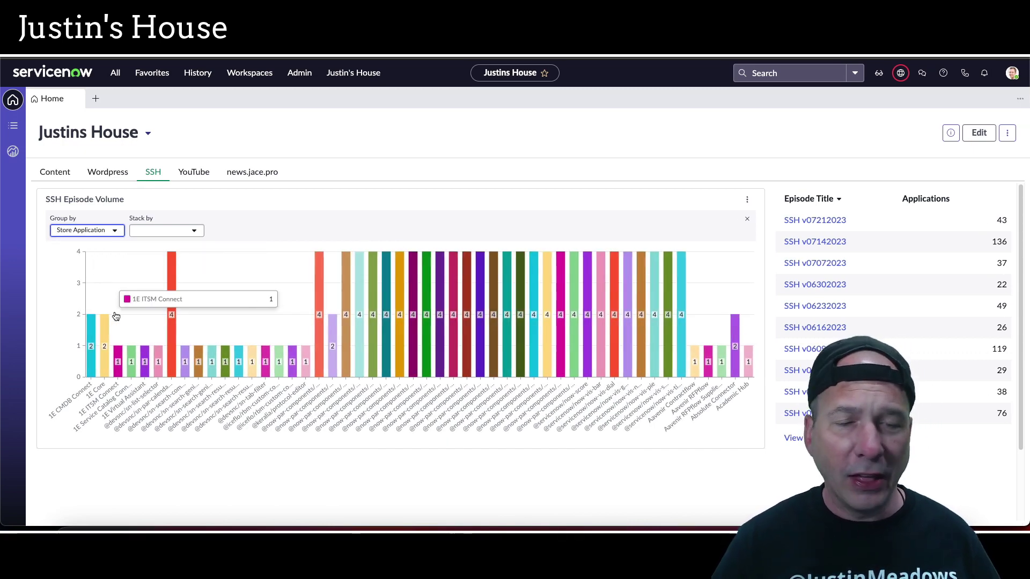
- Regroup the chart by SSH Episode and stack each bar by Category
left_click(142, 232)
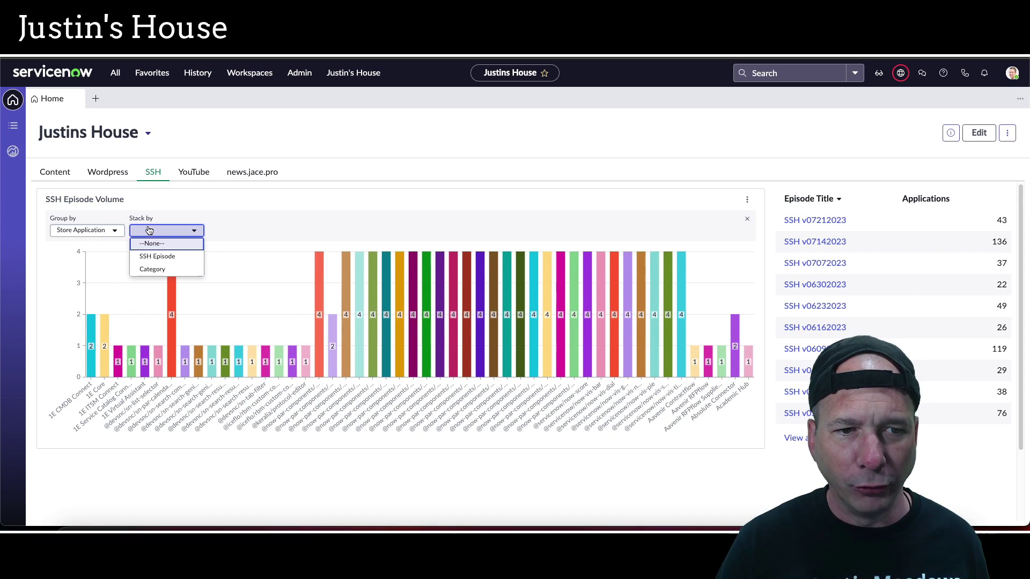
left_click(107, 232)
left_click(107, 232)
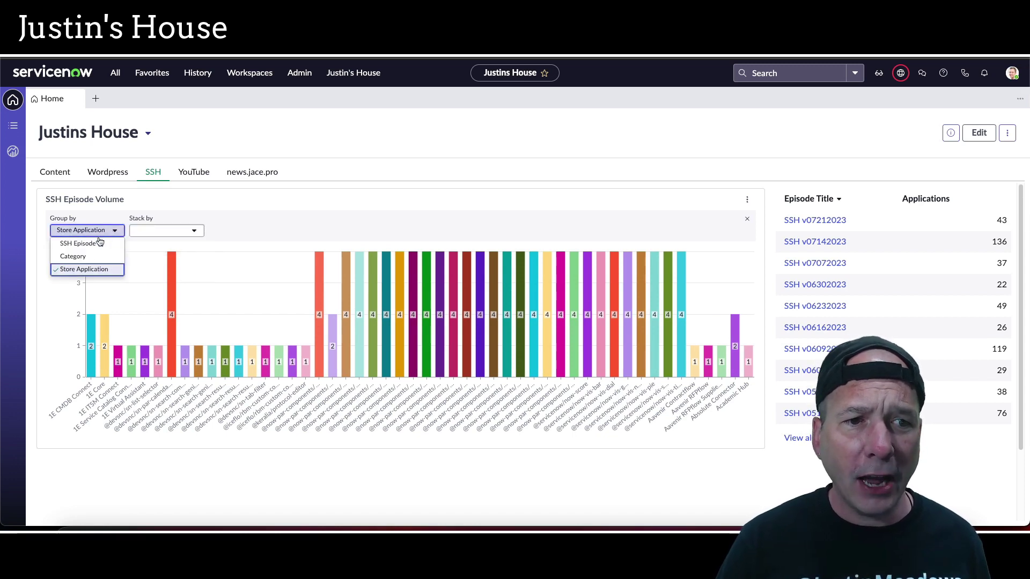
left_click(96, 242)
left_click(160, 232)
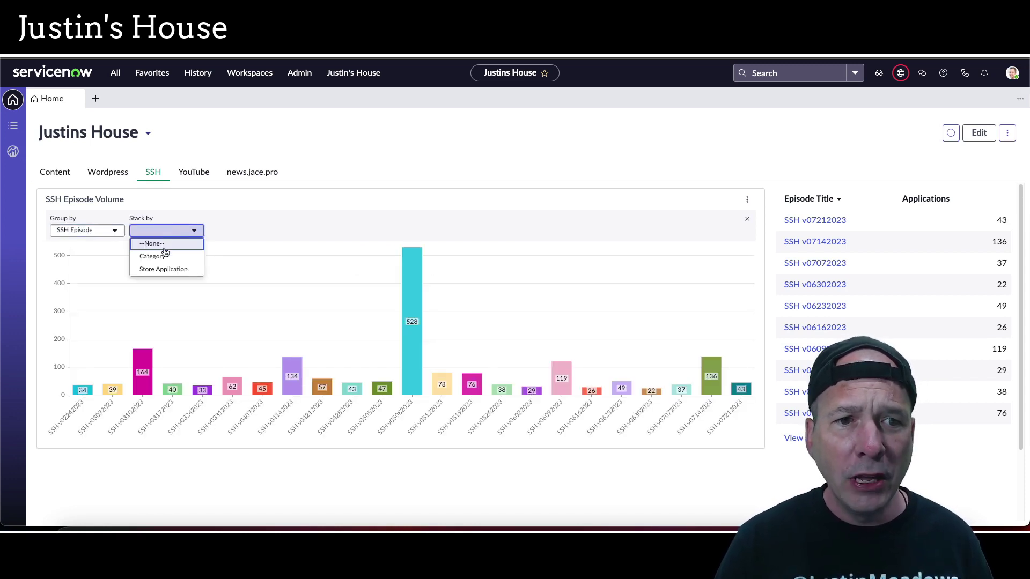
left_click(164, 256)
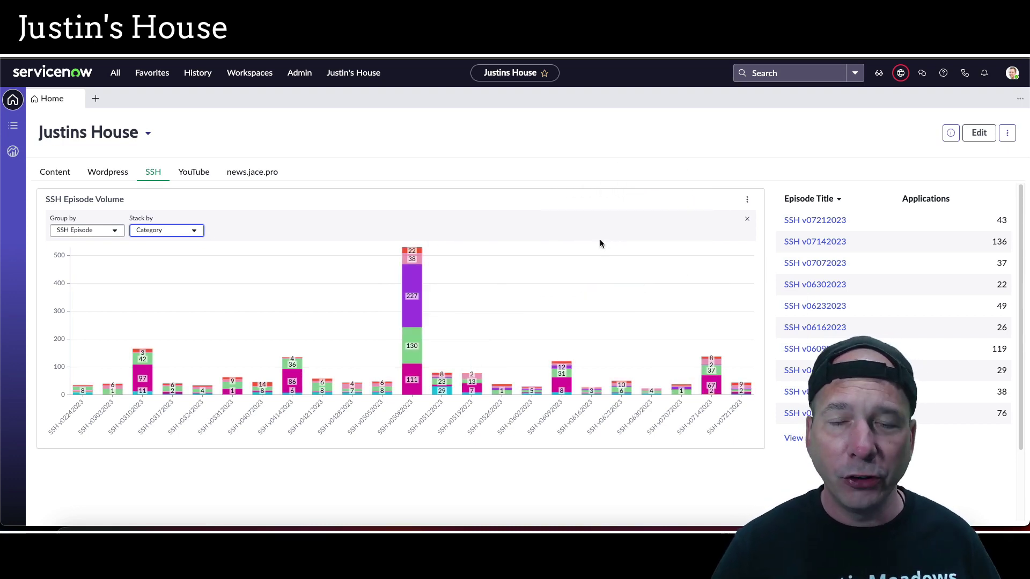
- Enter editing mode and briefly review the chart's configuration settings
left_click(979, 133)
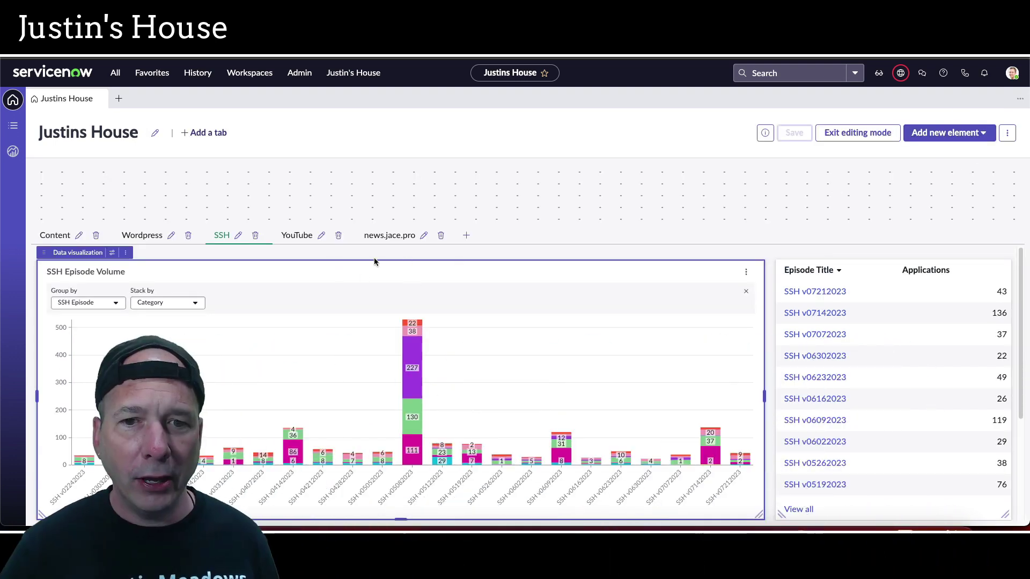
left_click(112, 253)
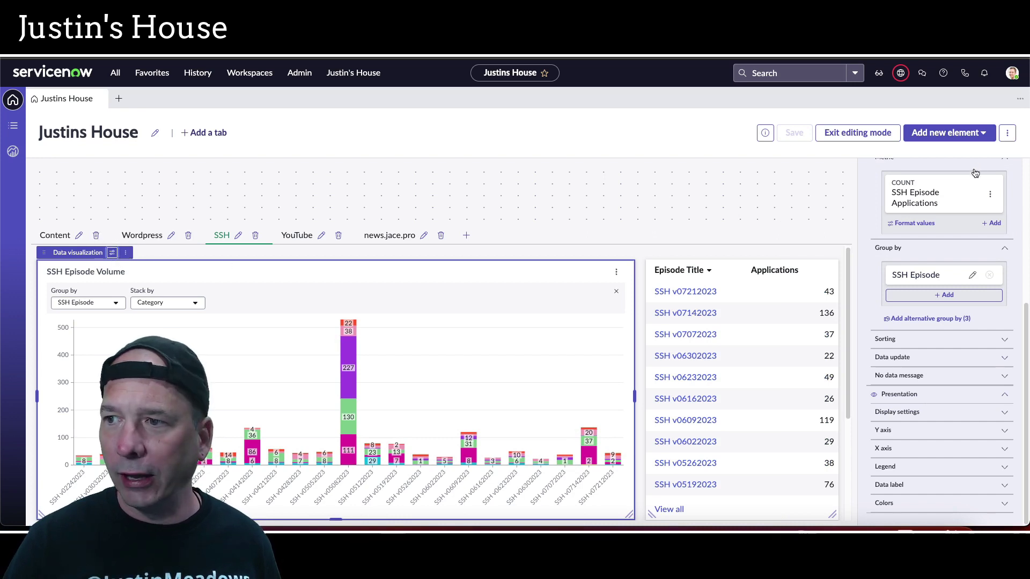
scroll(975, 173, "up", 5)
left_click(1000, 188)
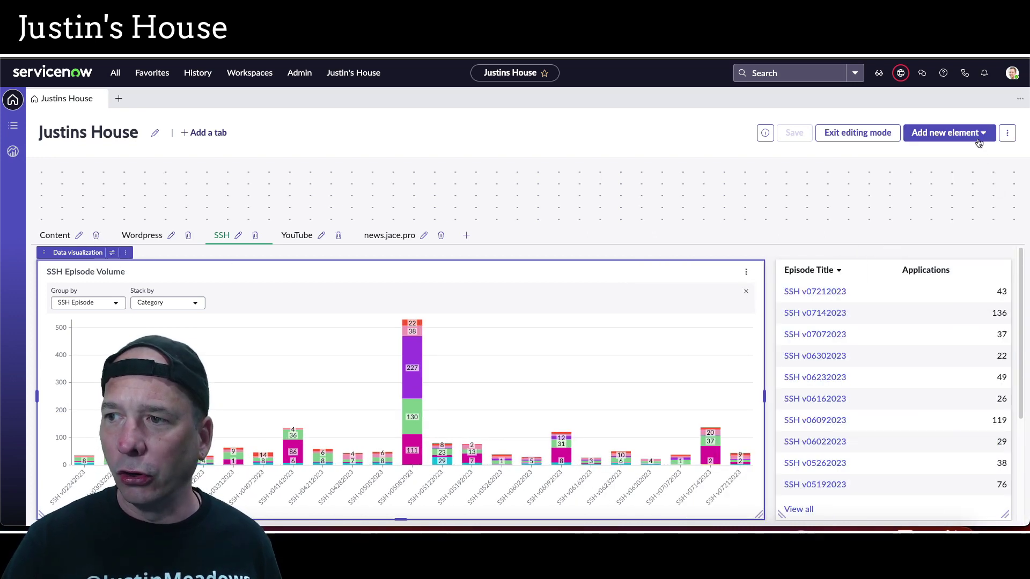
- Add a new filter element to the dashboard with filter type Single select
left_click(977, 135)
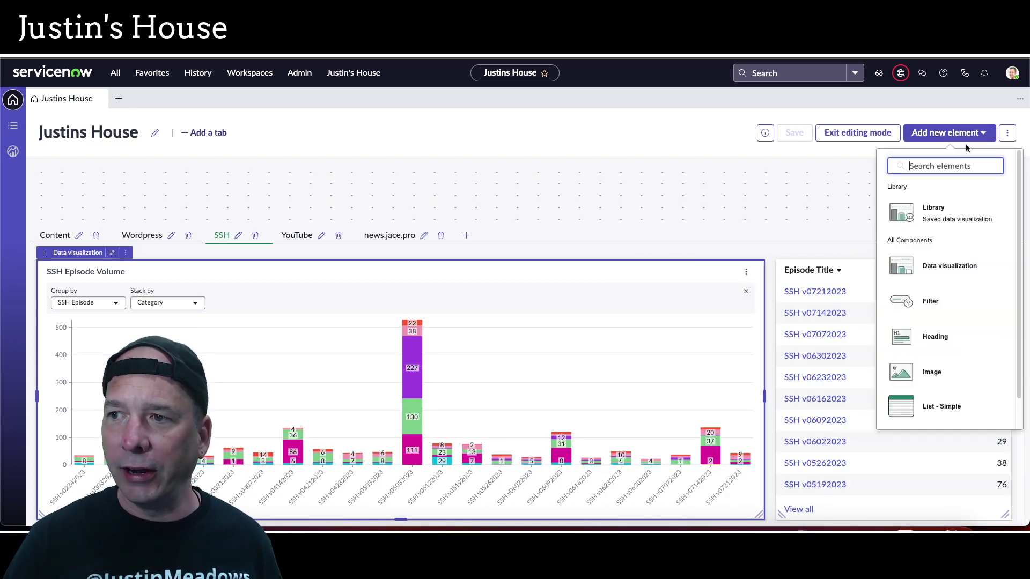
left_click(934, 310)
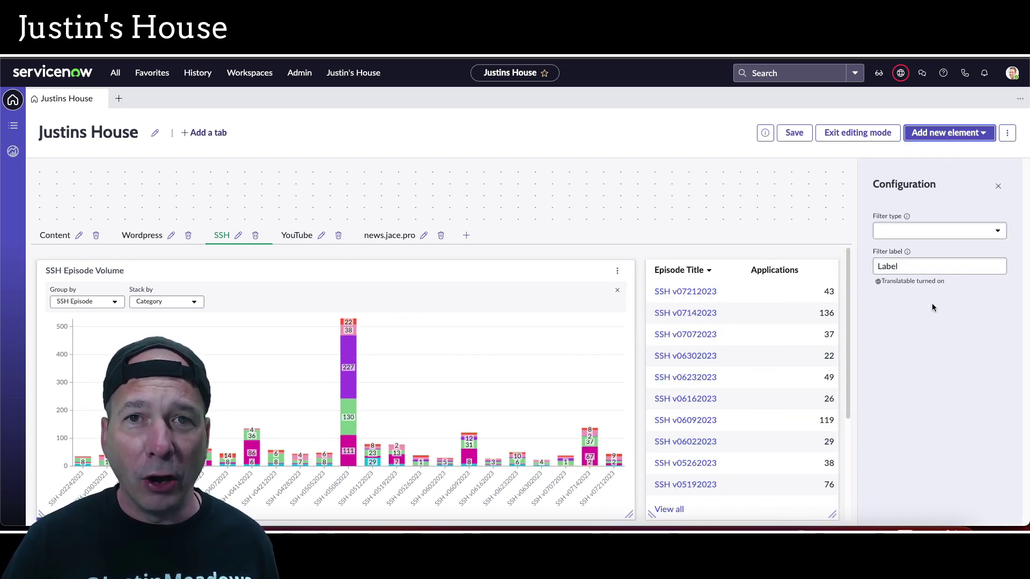
left_click(929, 230)
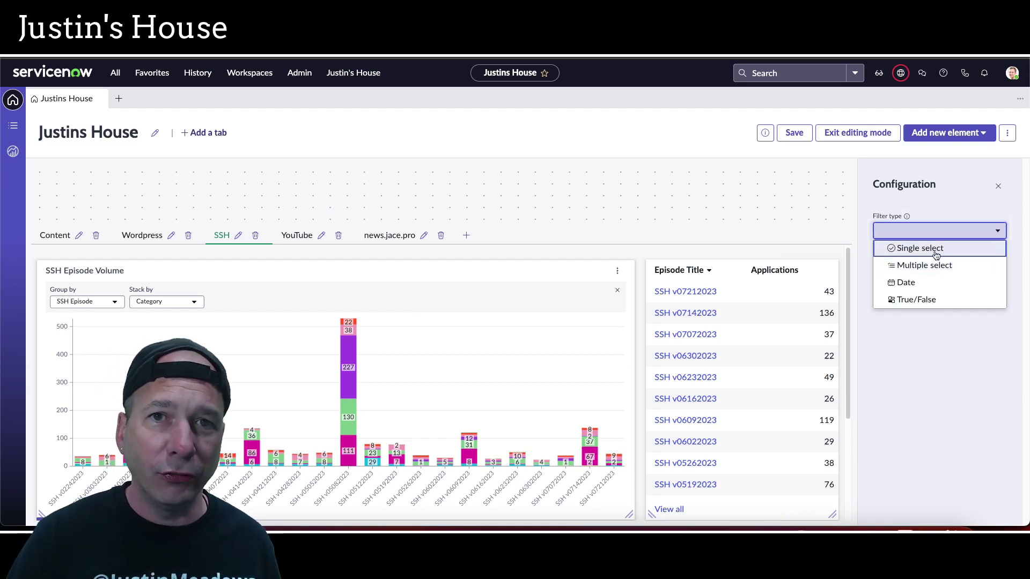
left_click(936, 248)
- Keep Table as source, search 'ssh', pick SSH Episode Applications with field SSH Episode, and apply
left_click(944, 377)
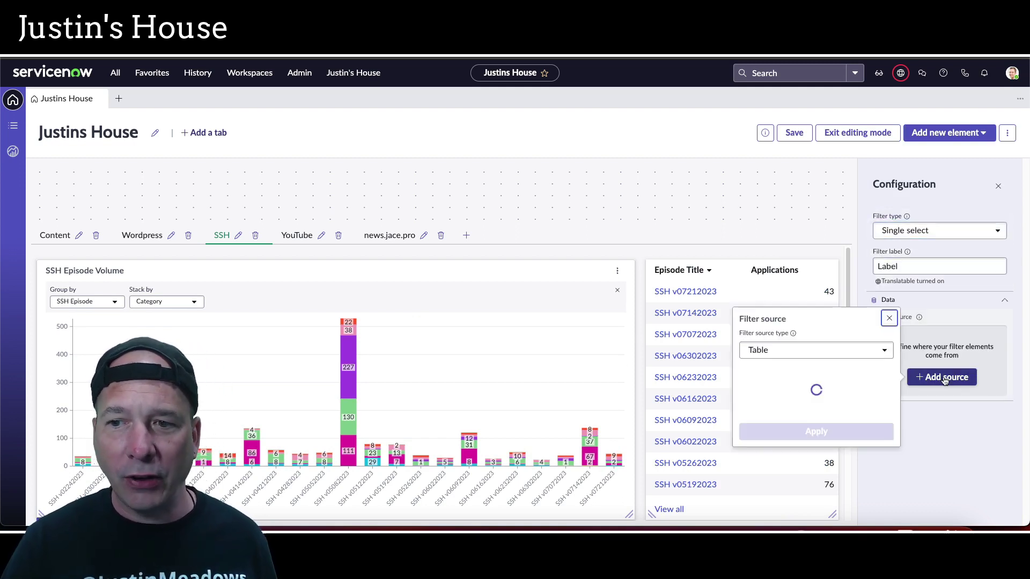
left_click(866, 354)
left_click(865, 356)
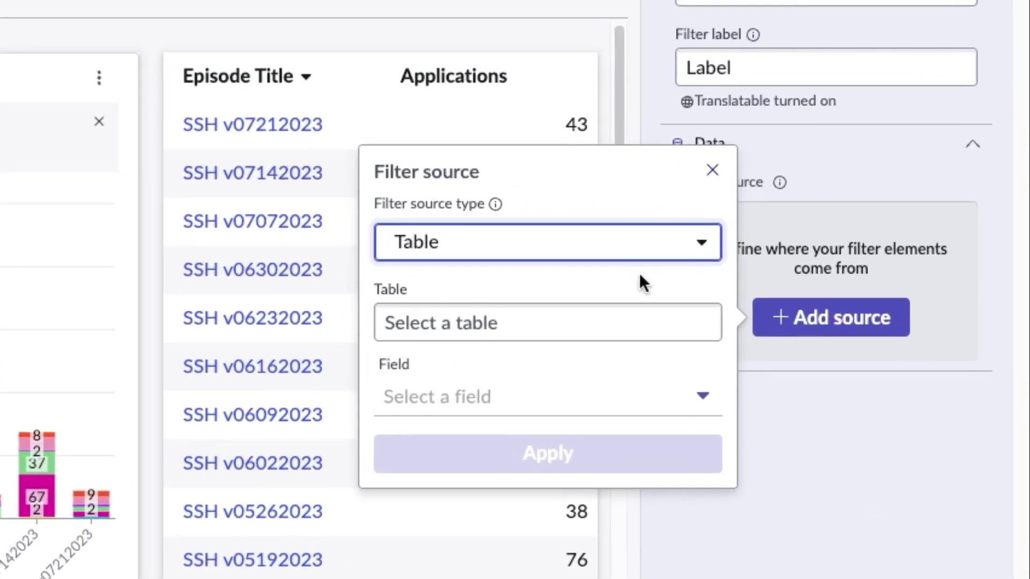
left_click(584, 323)
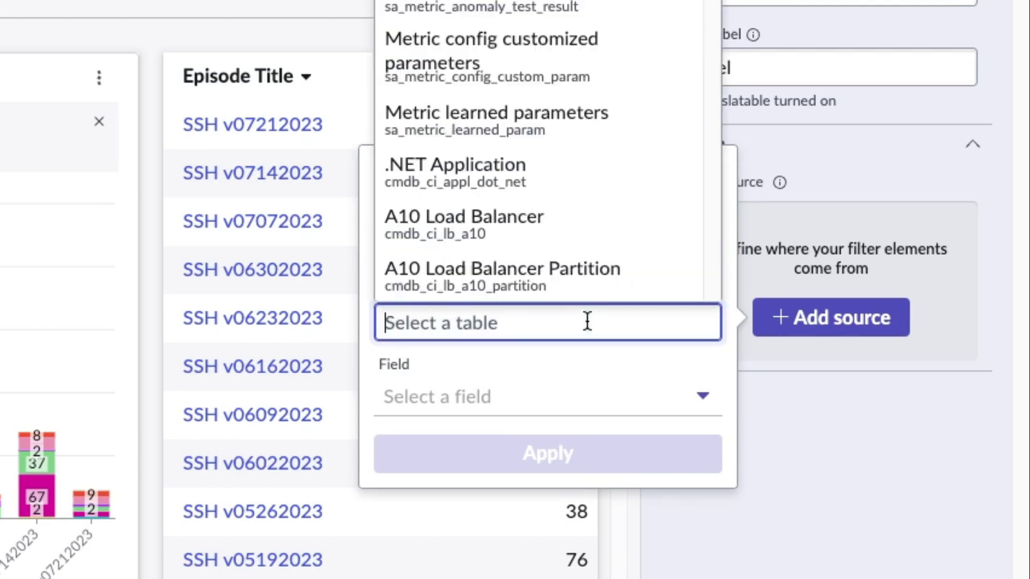
type("ssh episode")
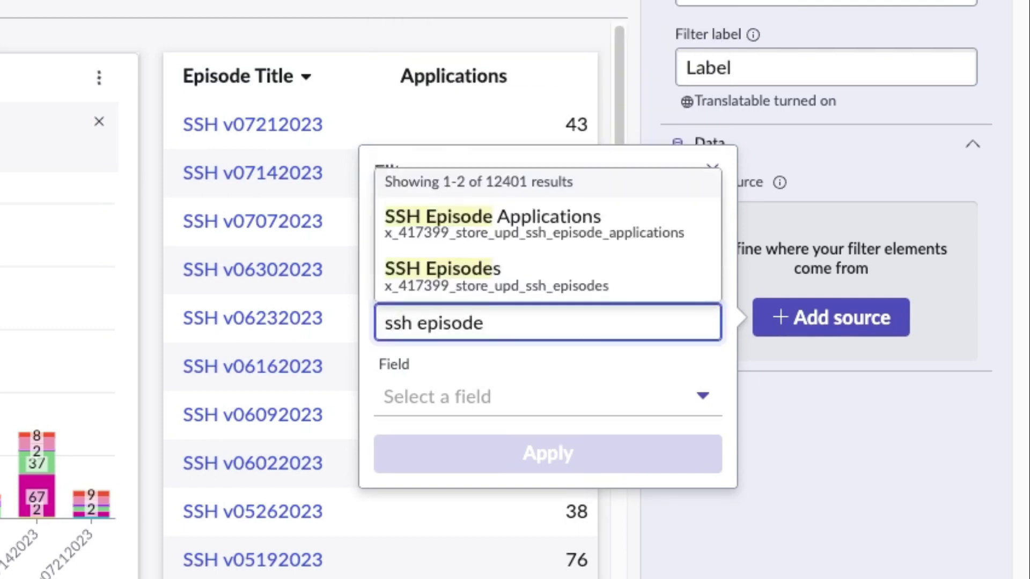
left_click(480, 214)
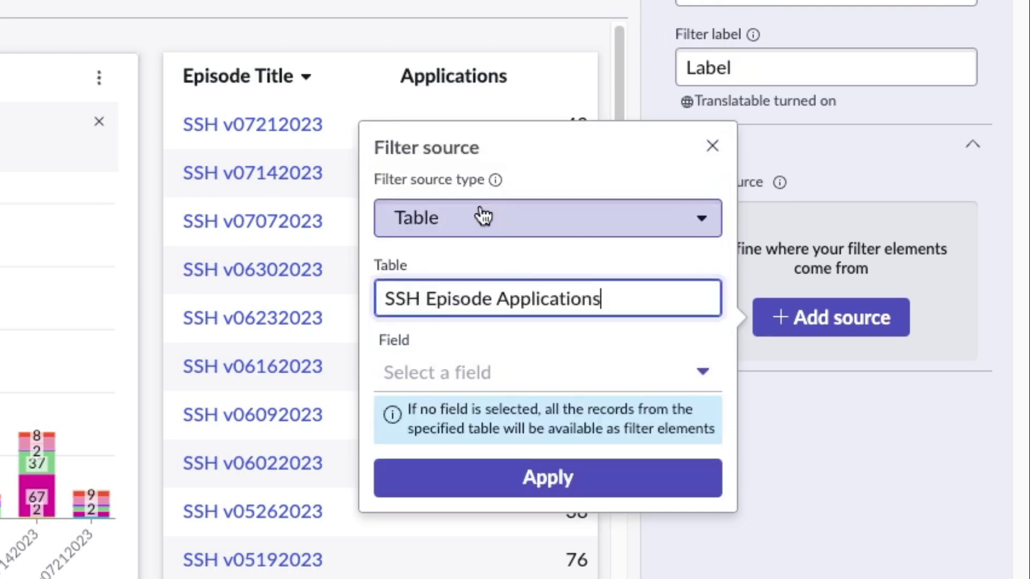
left_click(518, 369)
left_click(450, 271)
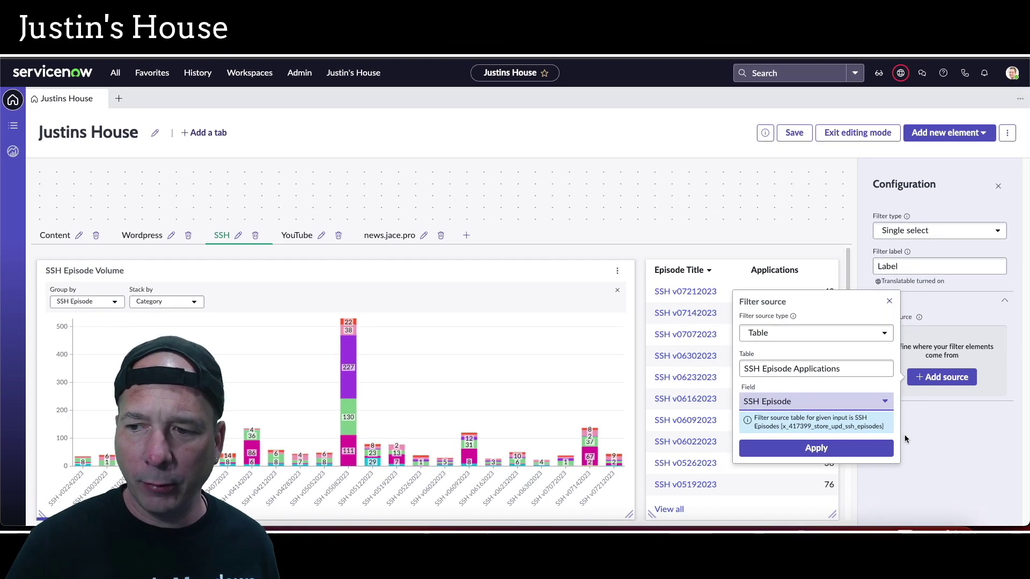
left_click(845, 449)
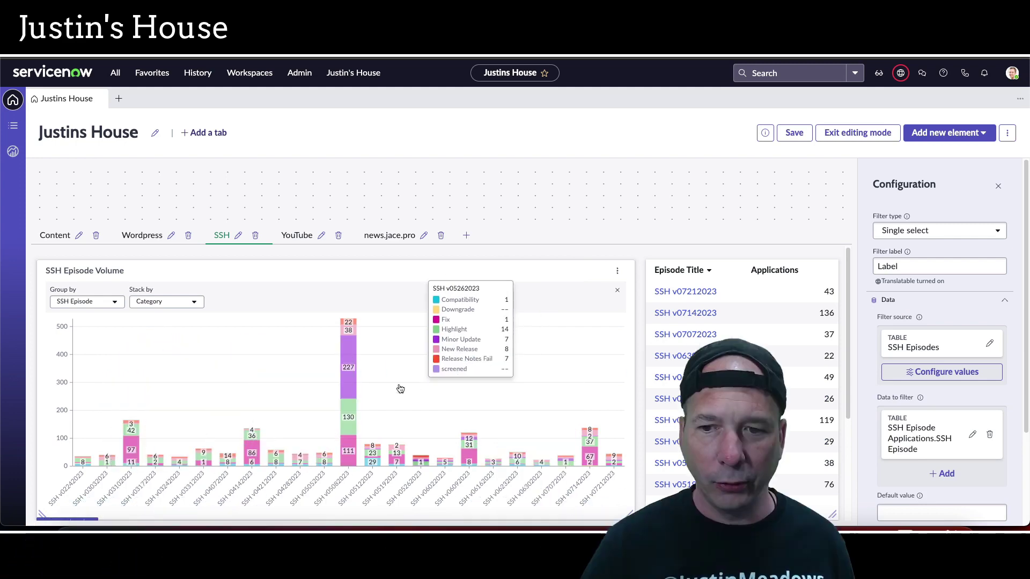
- Change the filter label to 'SSH Episode' and save the dashboard
scroll(400, 388, "down", 3)
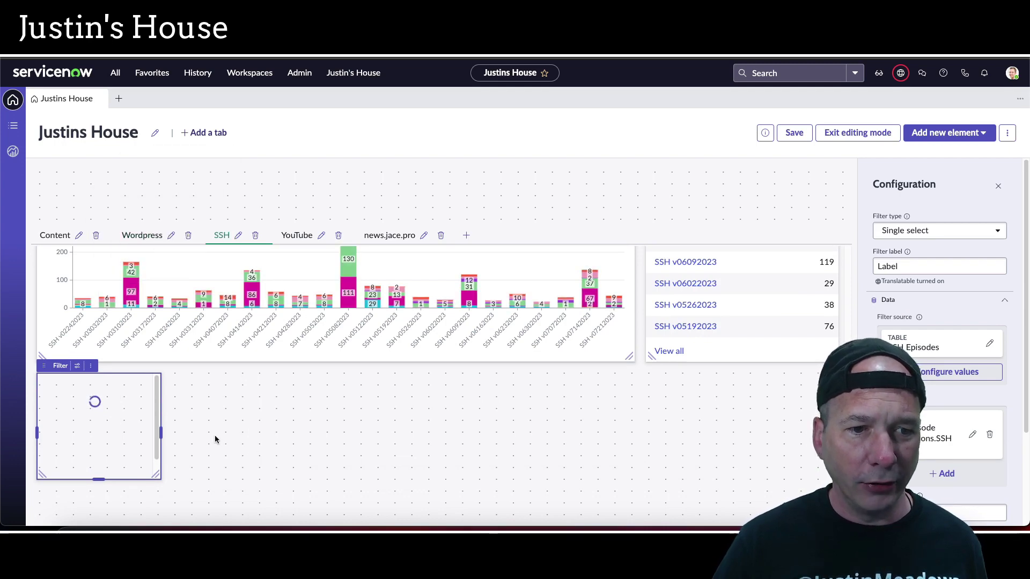
scroll(214, 432, "up", 3)
scroll(214, 432, "down", 1)
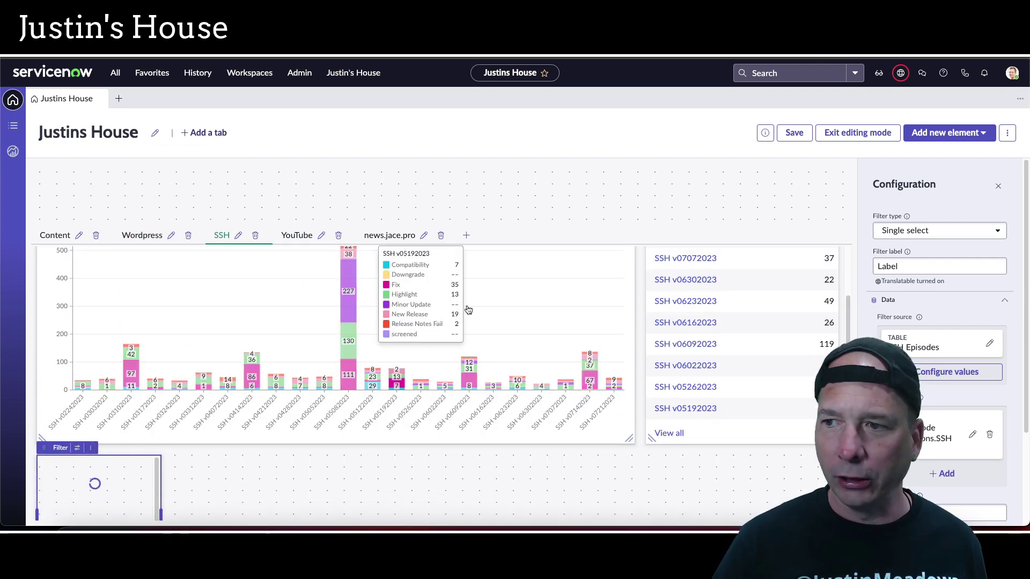
left_click(917, 259)
type("SSH")
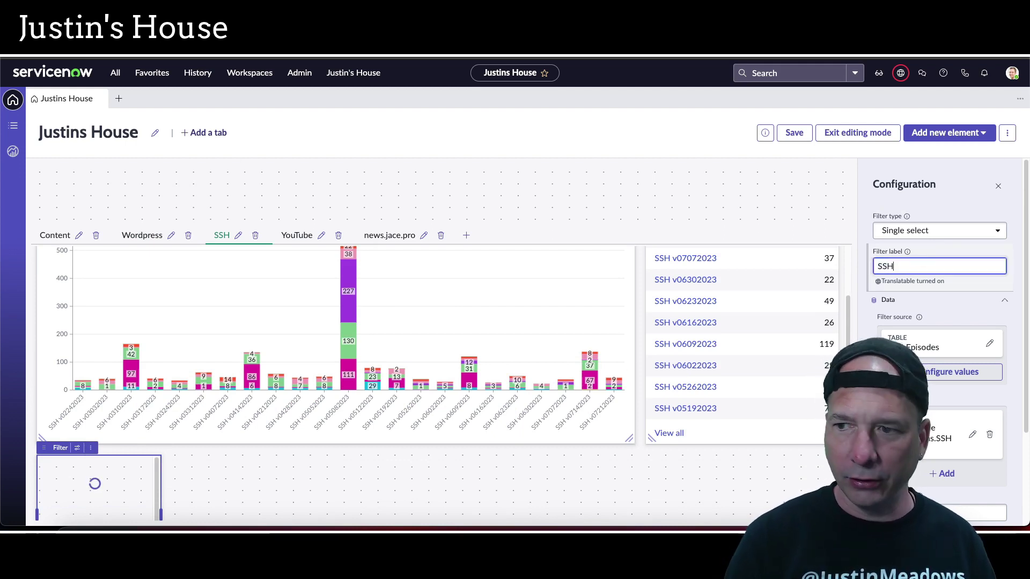
type(" Episode")
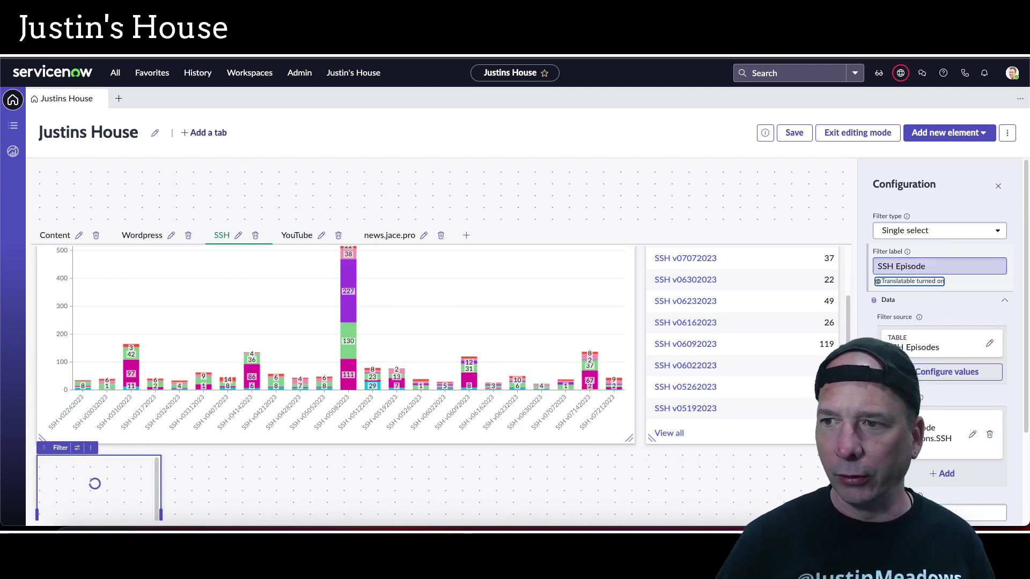
left_click(795, 134)
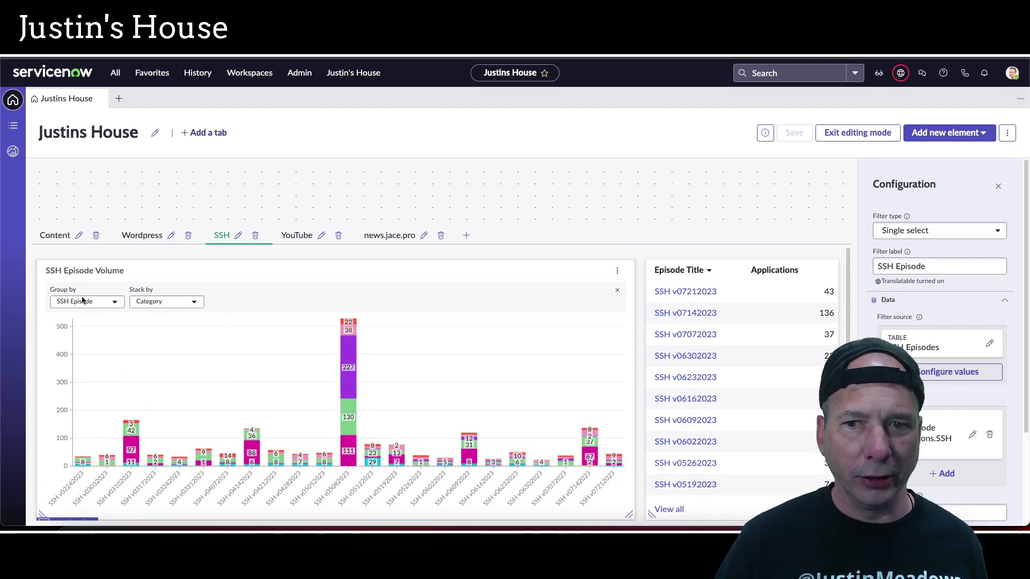
scroll(84, 301, "down", 2)
left_click(857, 132)
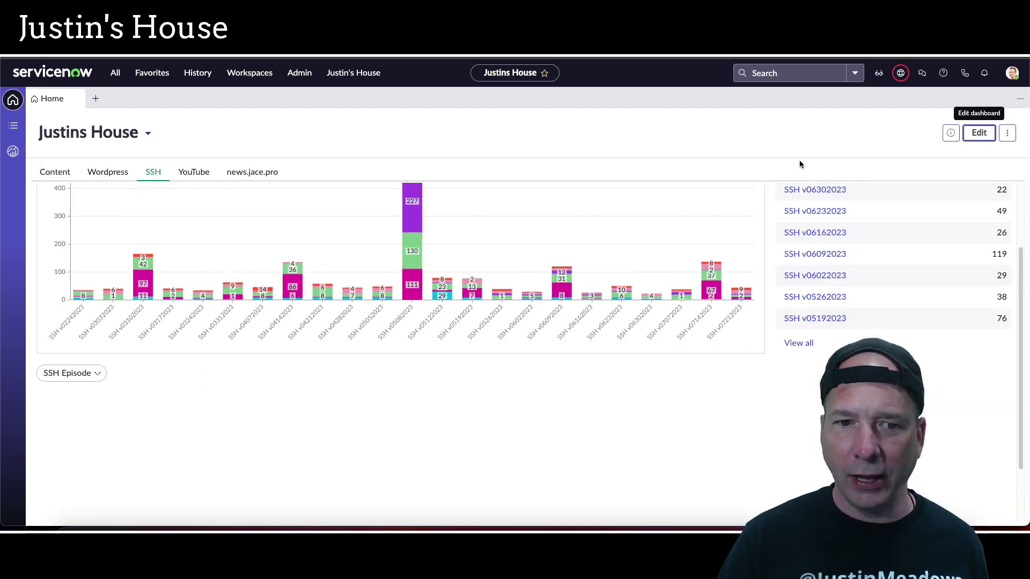
left_click(979, 133)
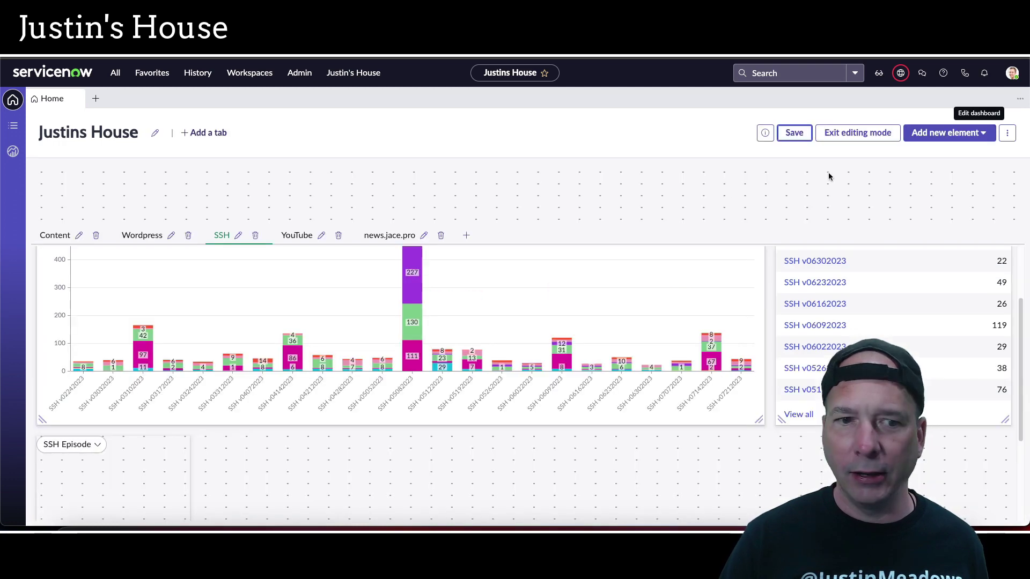
left_click(72, 448)
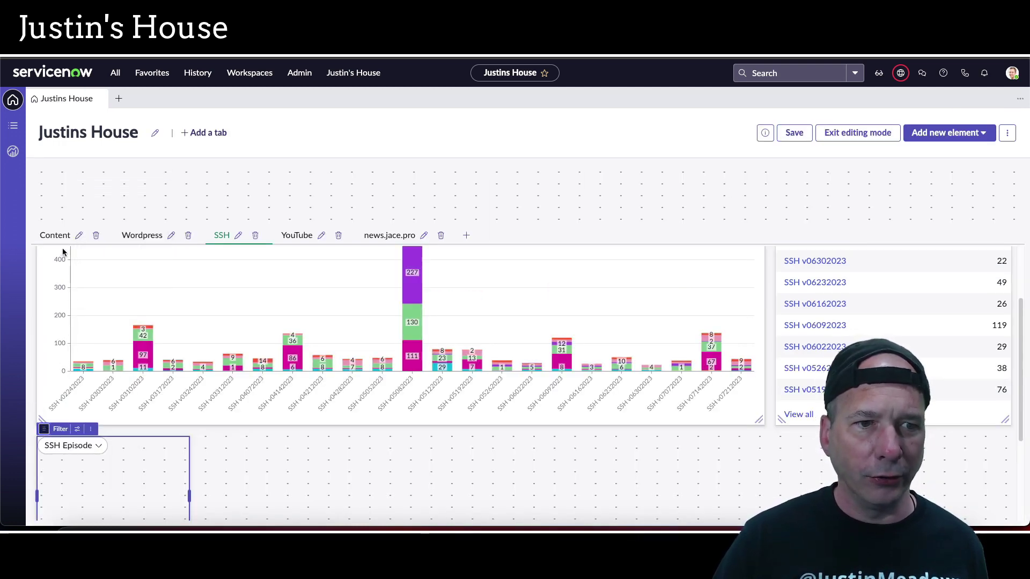
scroll(179, 397, "up", 2)
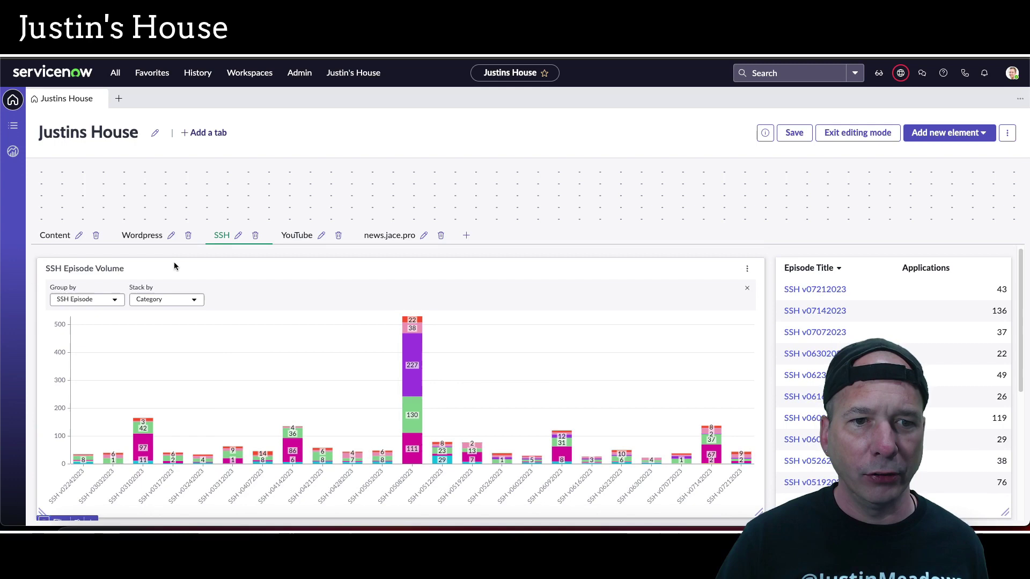
left_click(95, 263)
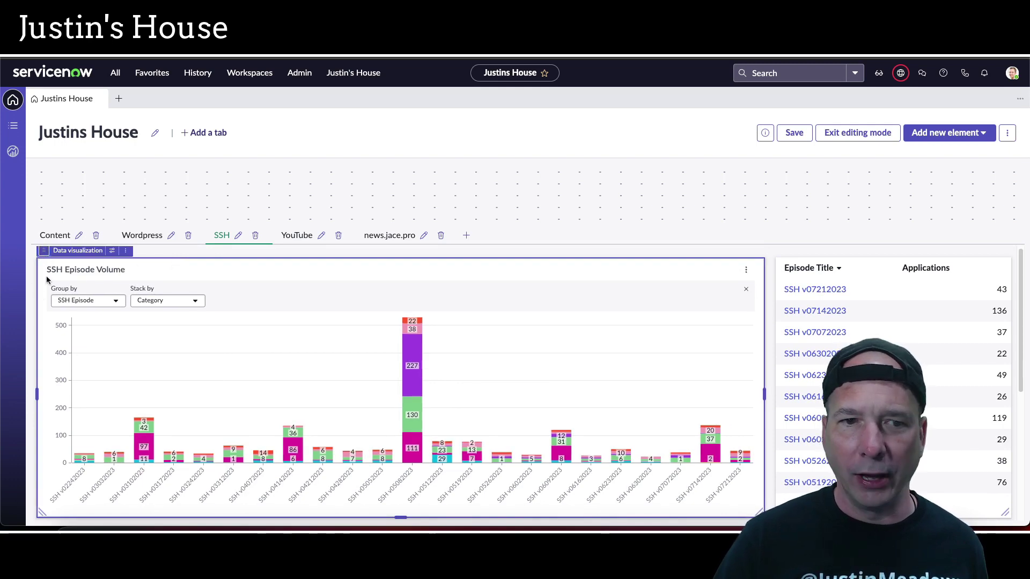
scroll(483, 349, "down", 4)
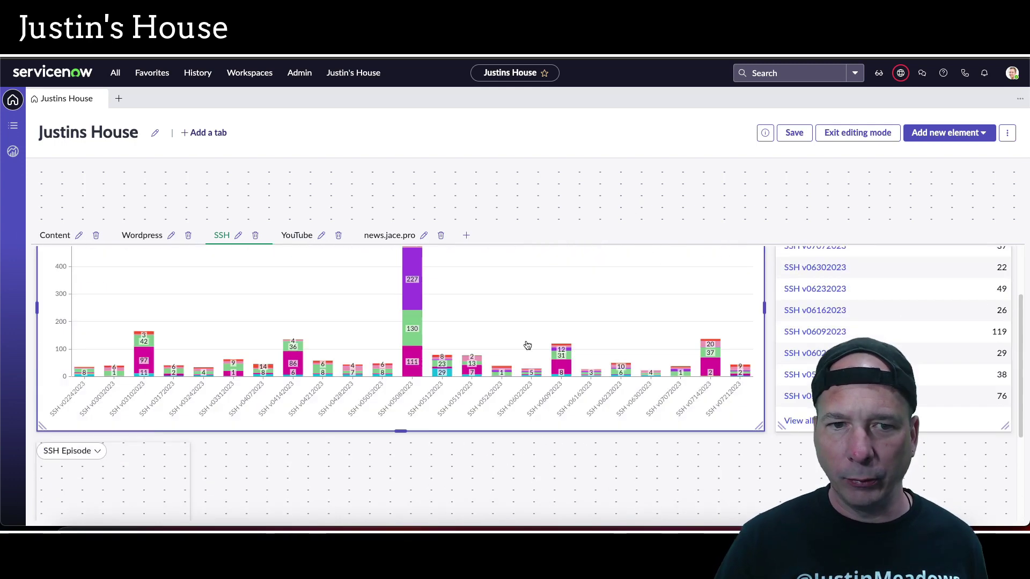
left_click(53, 347)
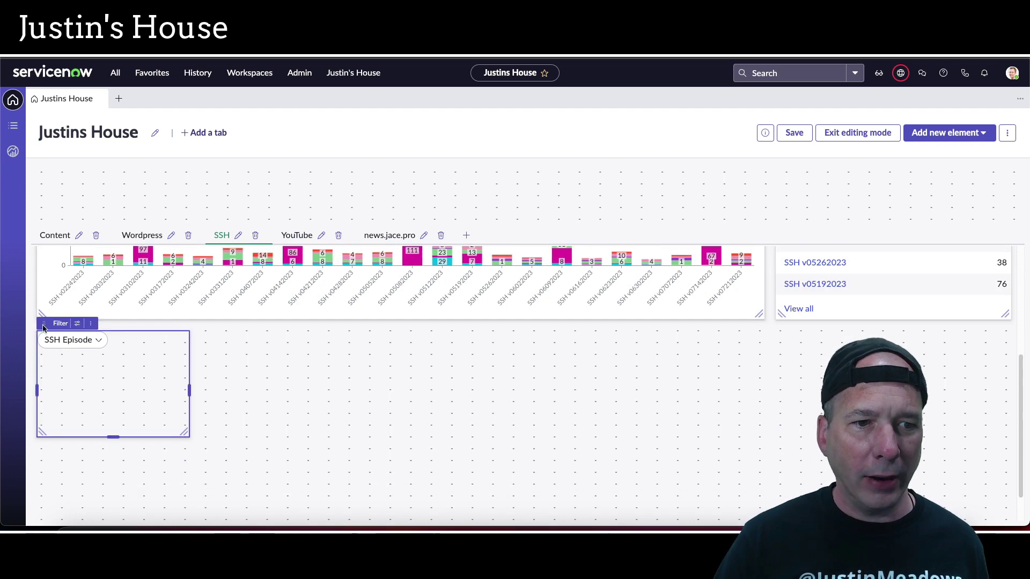
left_click(90, 325)
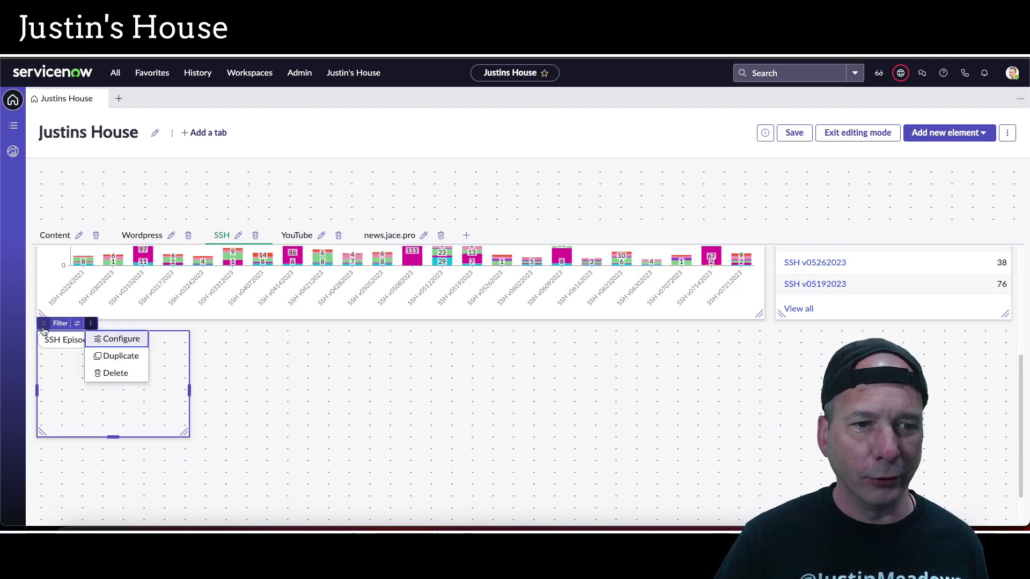
left_click(91, 324)
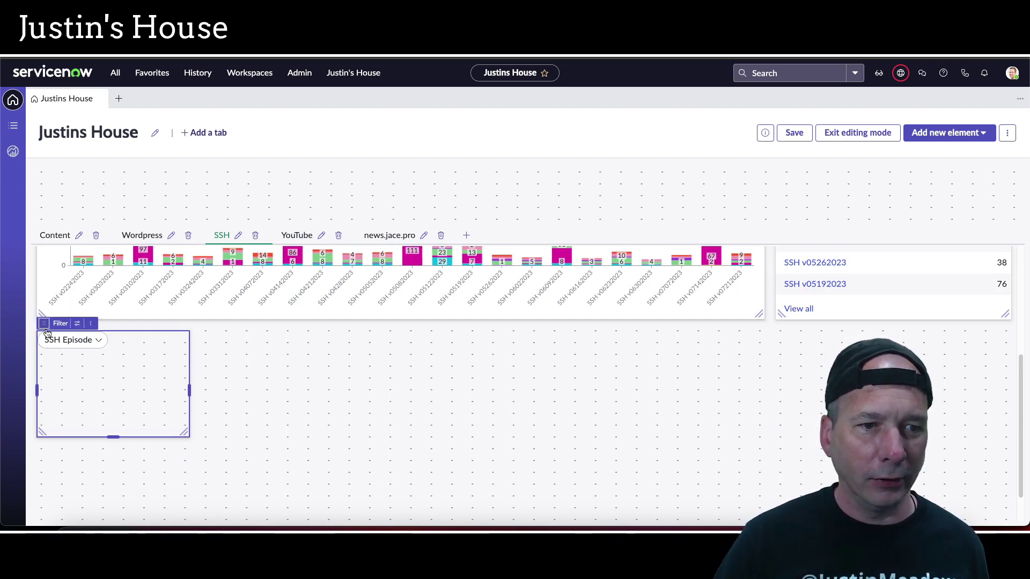
- Shrink the SSH Episode filter to a short, narrow box beside the Episode table and save
left_click_drag(61, 323, 90, 263)
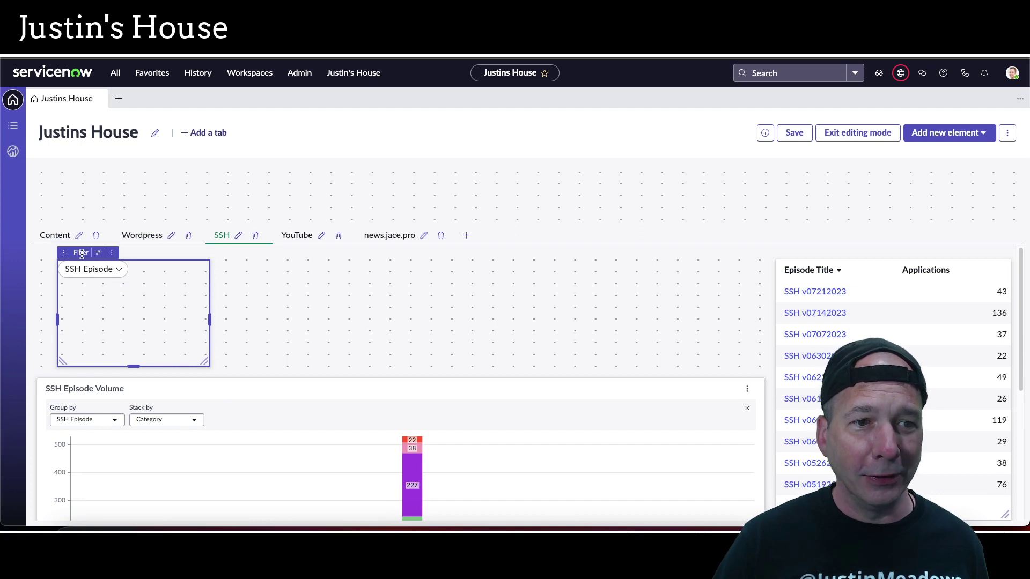
left_click_drag(83, 267, 62, 268)
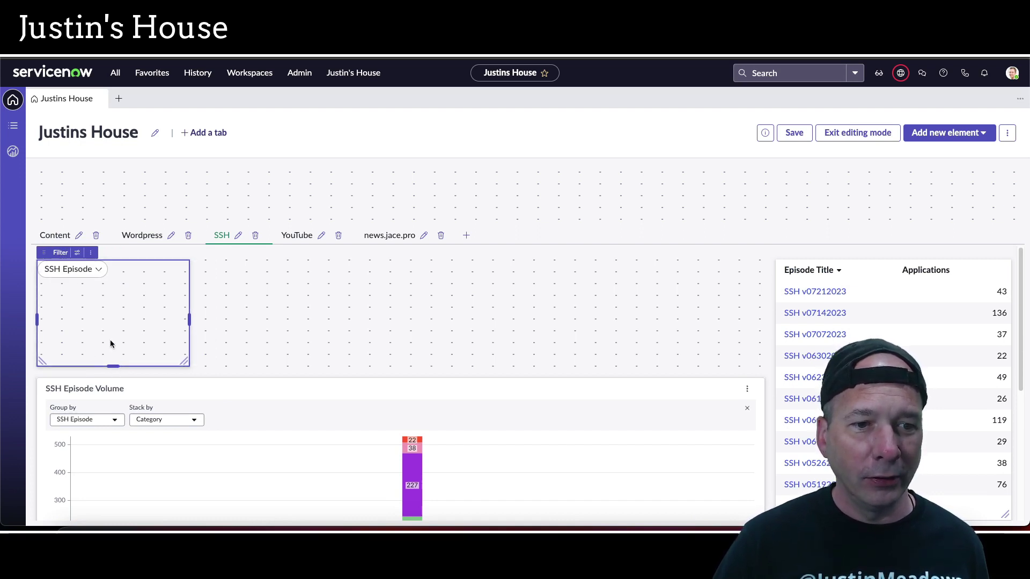
left_click_drag(113, 367, 113, 283)
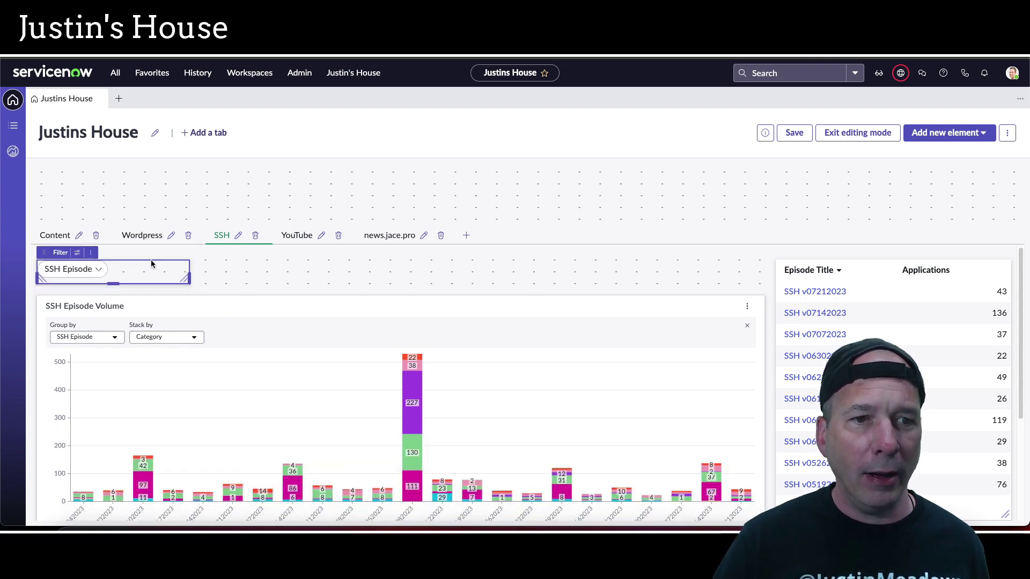
left_click_drag(189, 274, 122, 271)
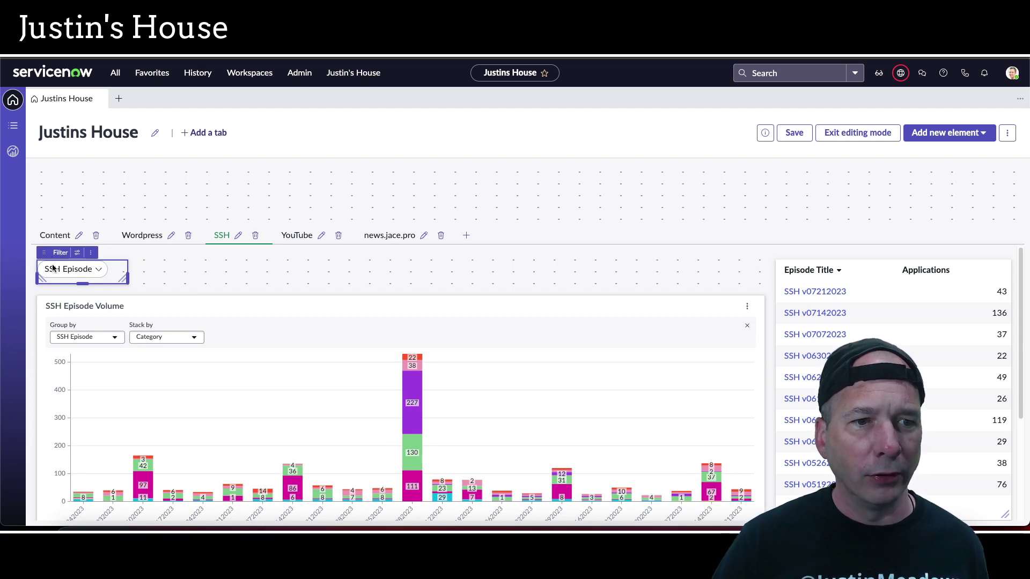
left_click_drag(53, 267, 694, 266)
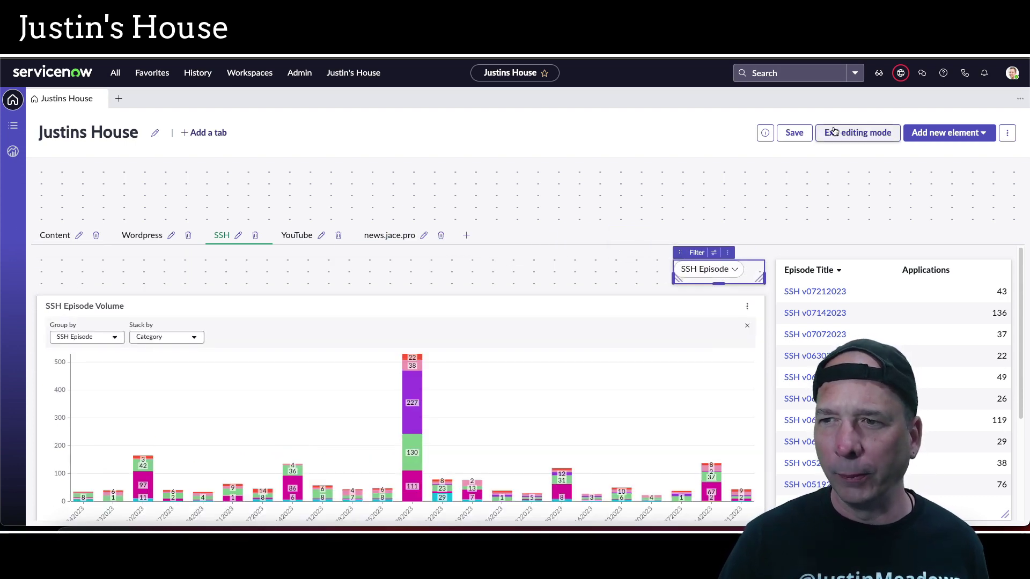
left_click(795, 133)
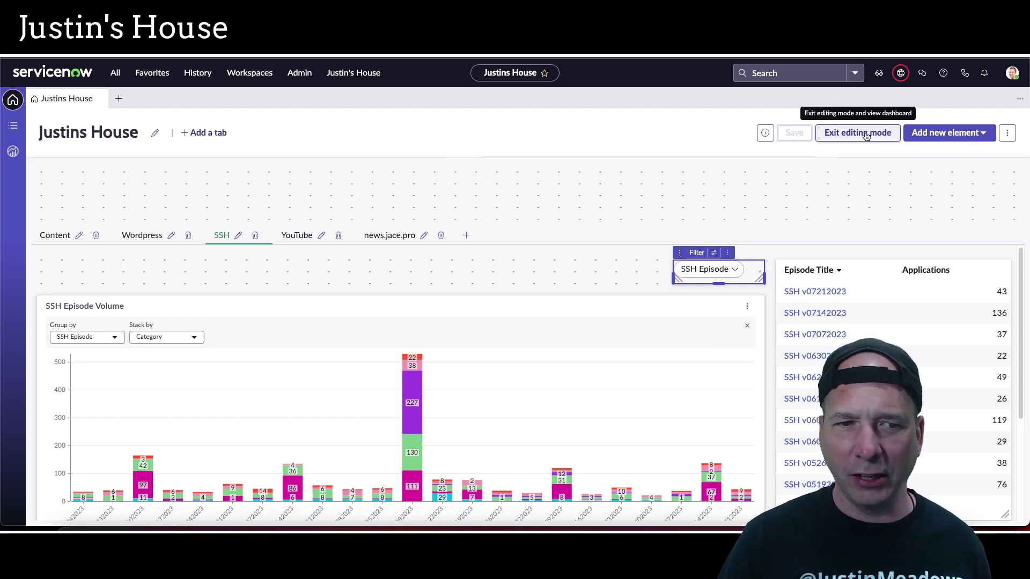
- Exit editing mode and regroup the SSH Episode Volume chart by Category, with Stack by set to --None--
left_click(866, 136)
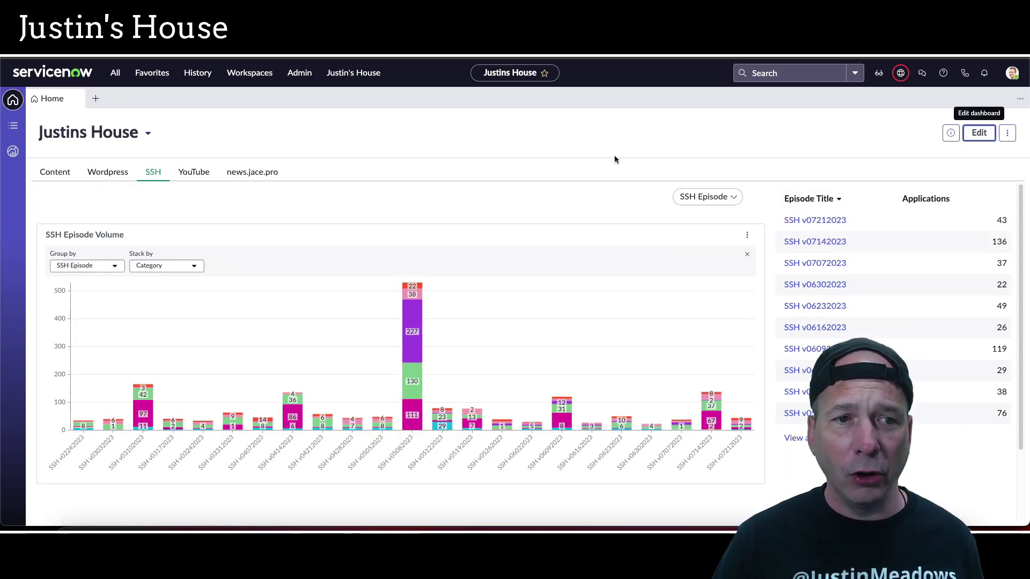
left_click(100, 266)
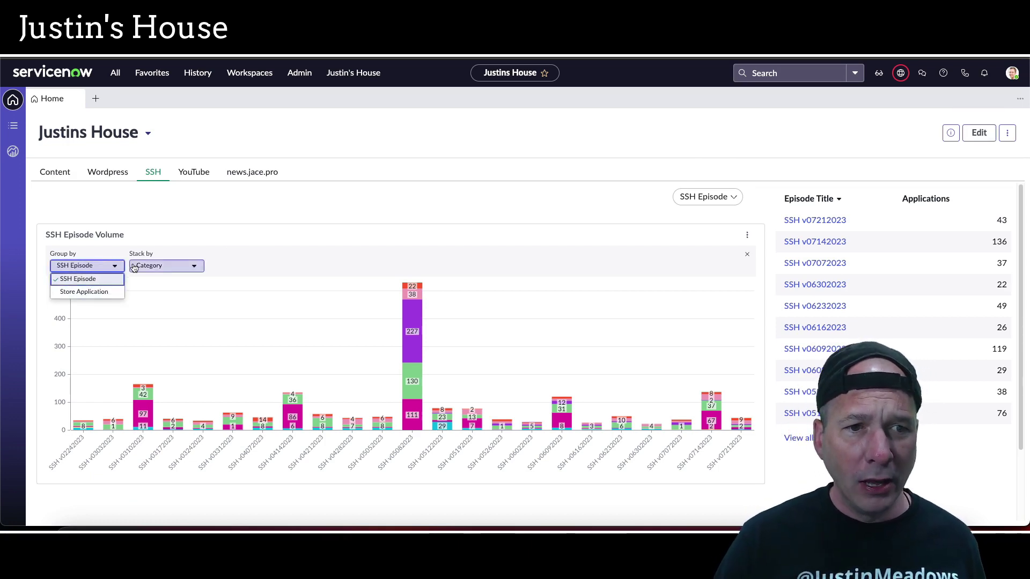
left_click(157, 266)
left_click(156, 280)
left_click(86, 266)
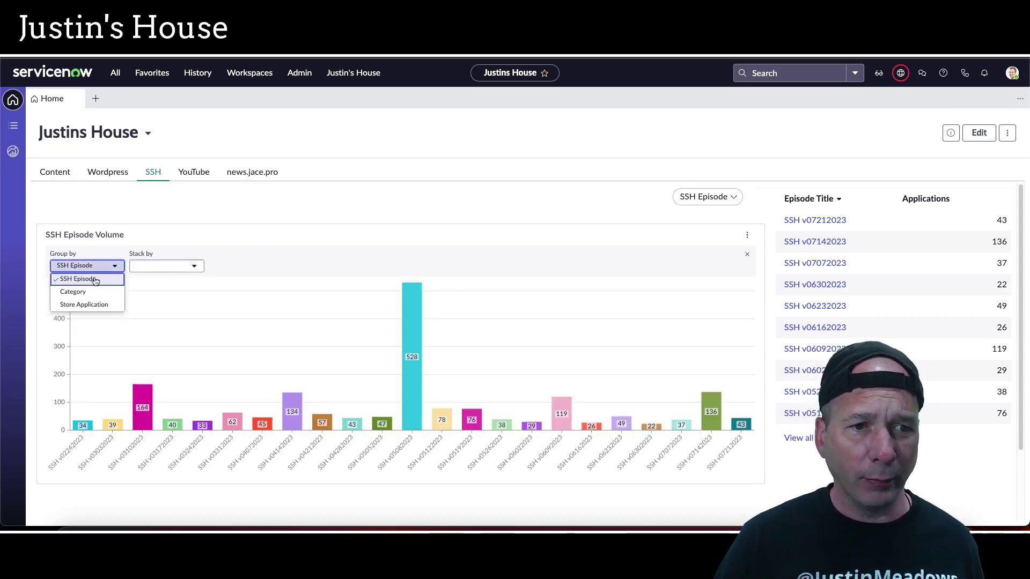
left_click(89, 289)
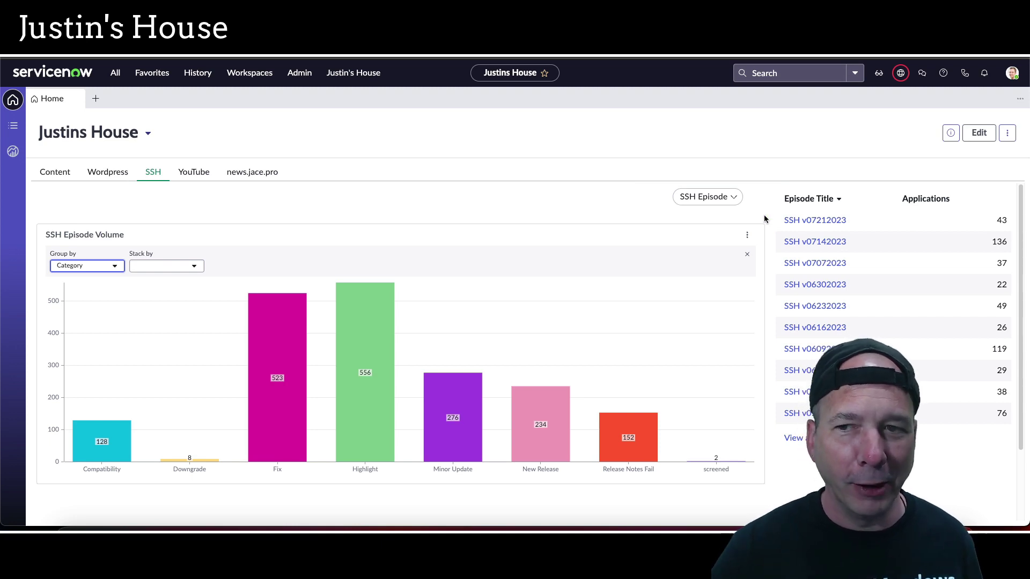
- Filter the dashboard by SSH Episode to SSH v07212023, choosing it from the descending-sorted list
left_click(689, 198)
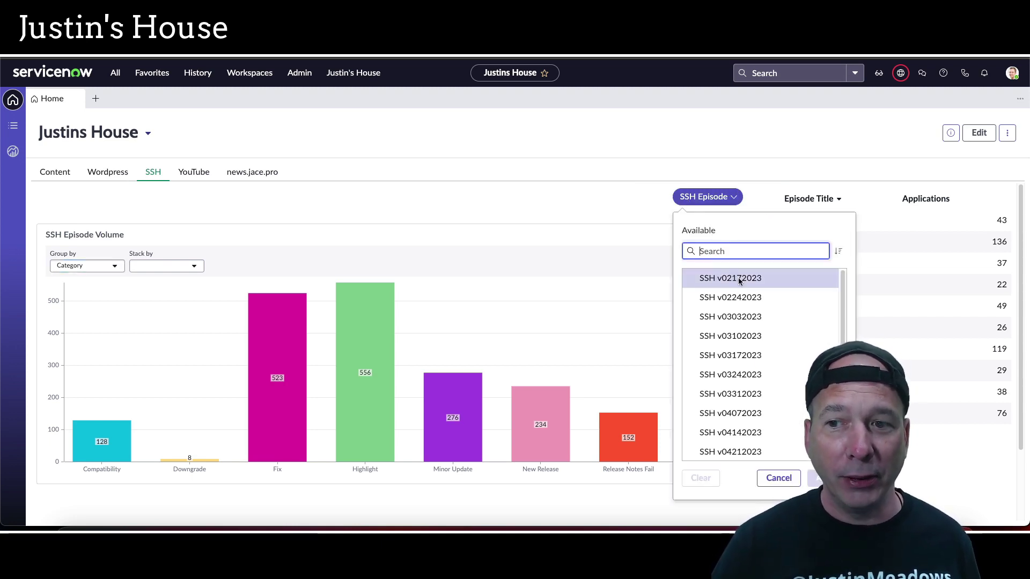
left_click(838, 251)
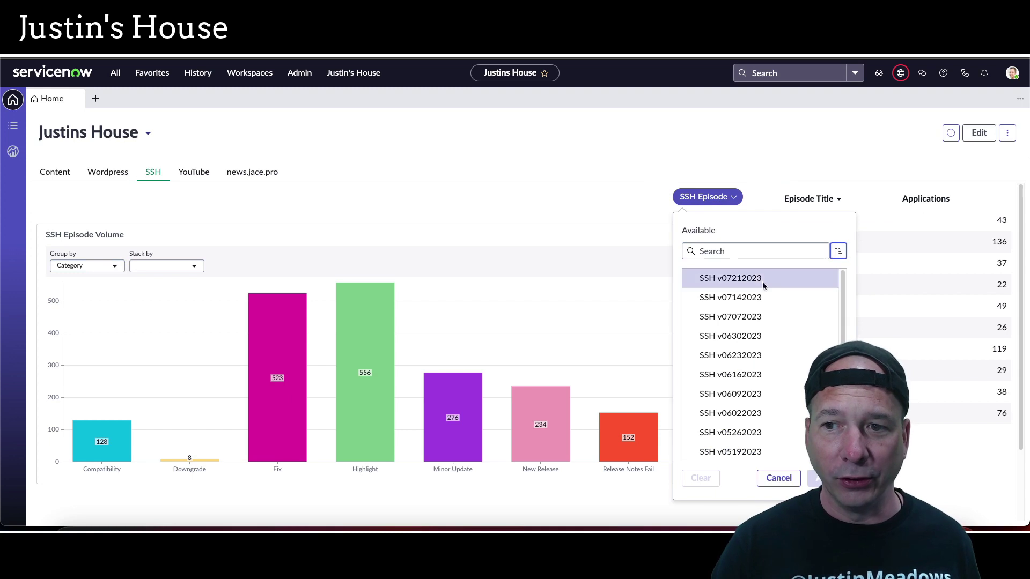
left_click(817, 478)
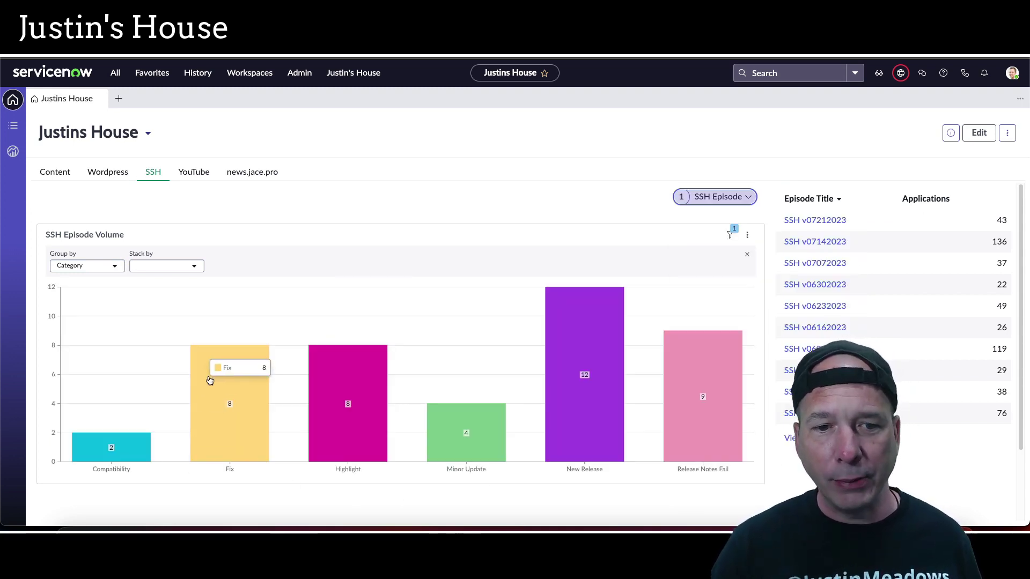
mouse_move(455, 454)
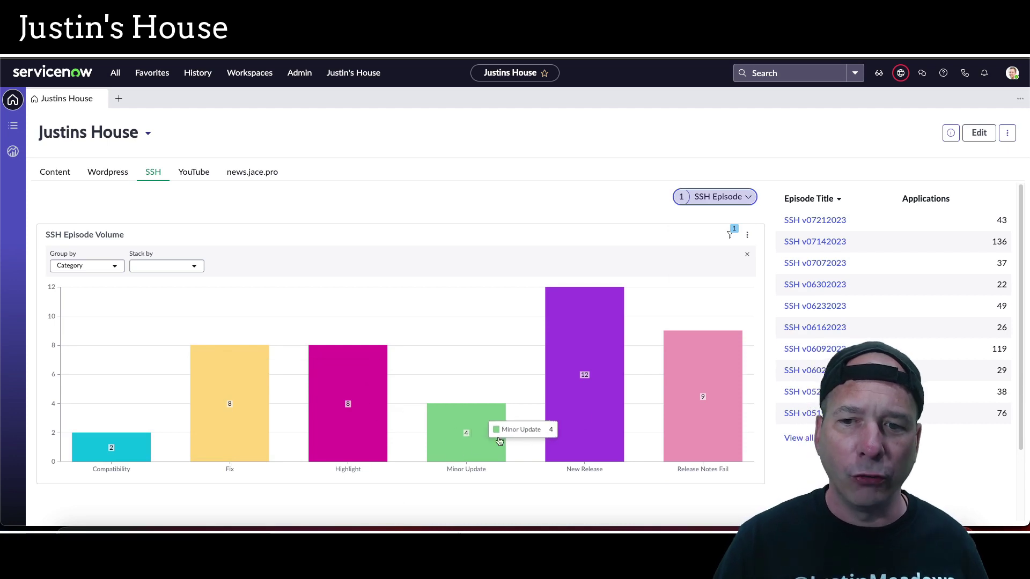
mouse_move(612, 390)
mouse_move(668, 401)
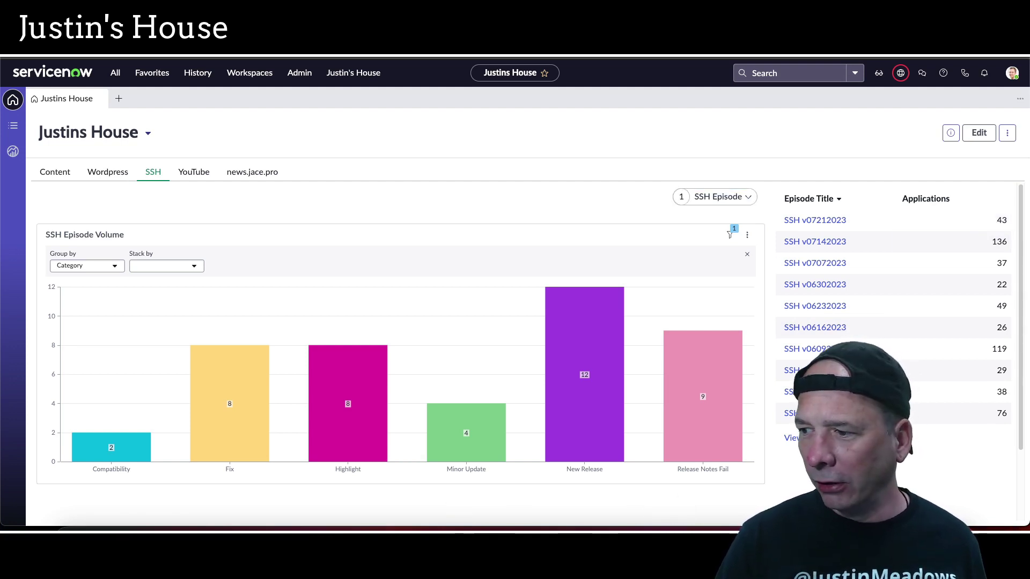
left_click(297, 201)
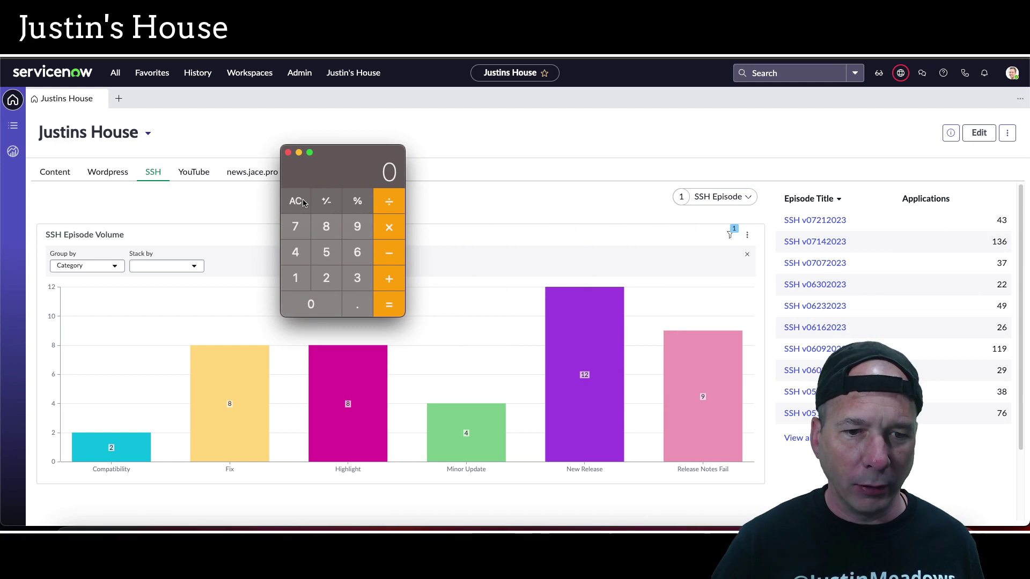
key("2")
key("plus")
key("8")
key("plus")
key("8")
key("plus")
key("4")
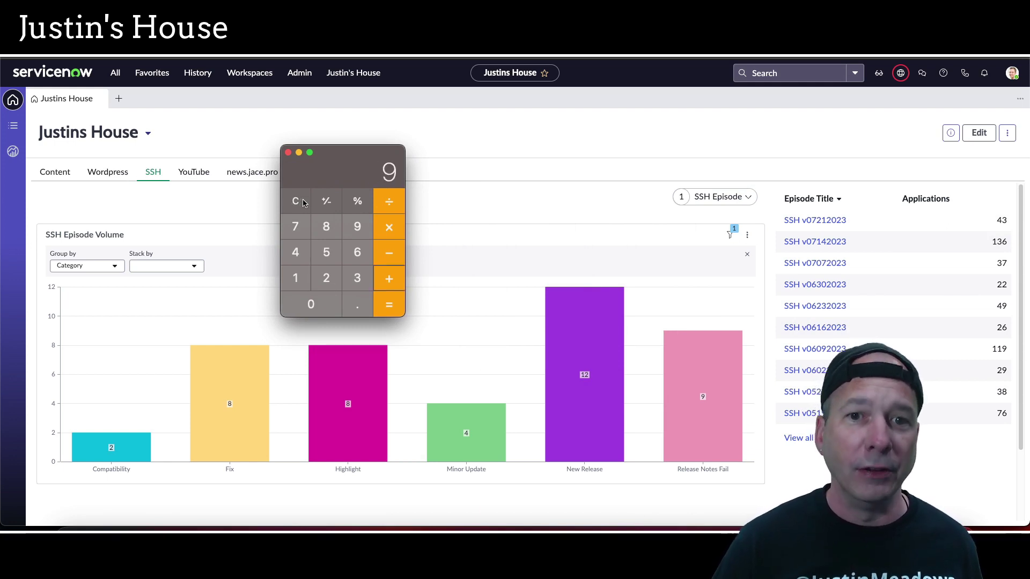
left_click(503, 150)
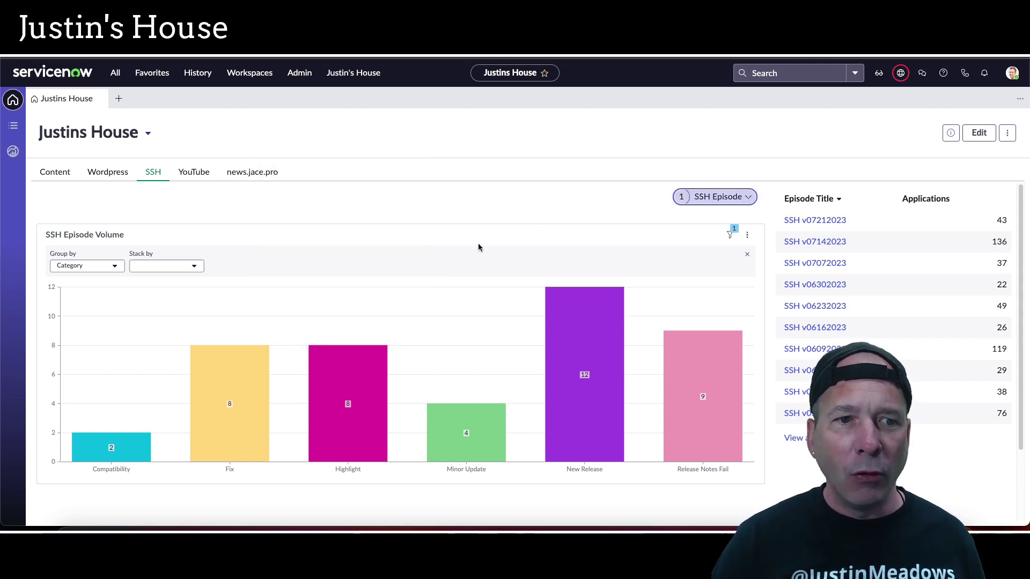
- Regroup the chart by SSH Episode and clear the SSH Episode filter so every episode shows
left_click(88, 266)
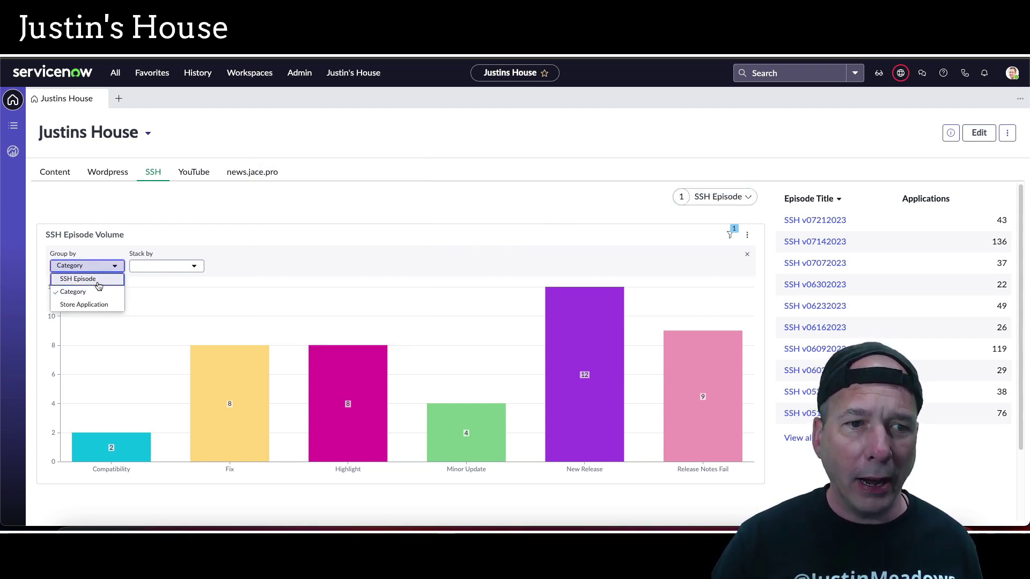
left_click(97, 279)
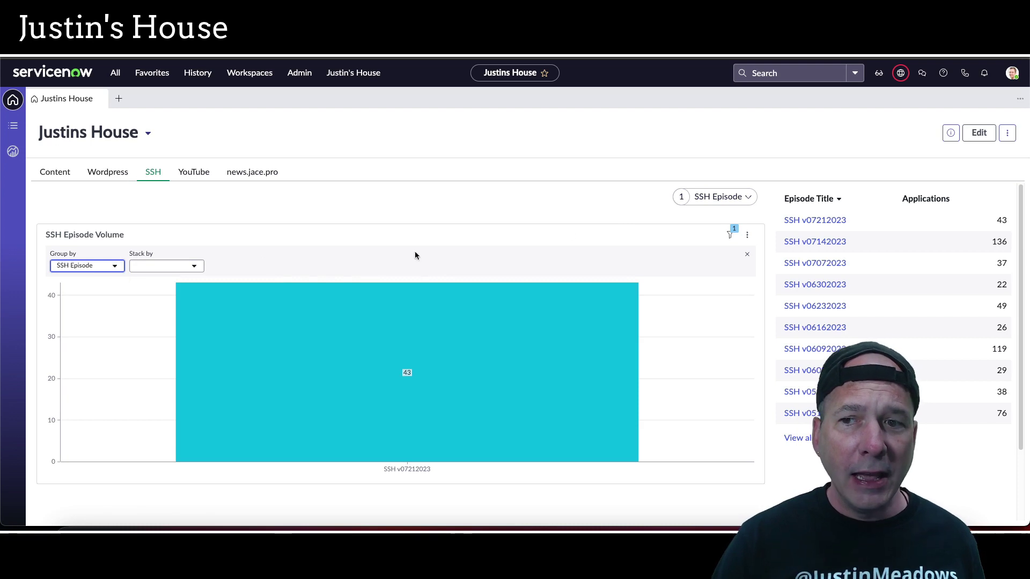
left_click(748, 235)
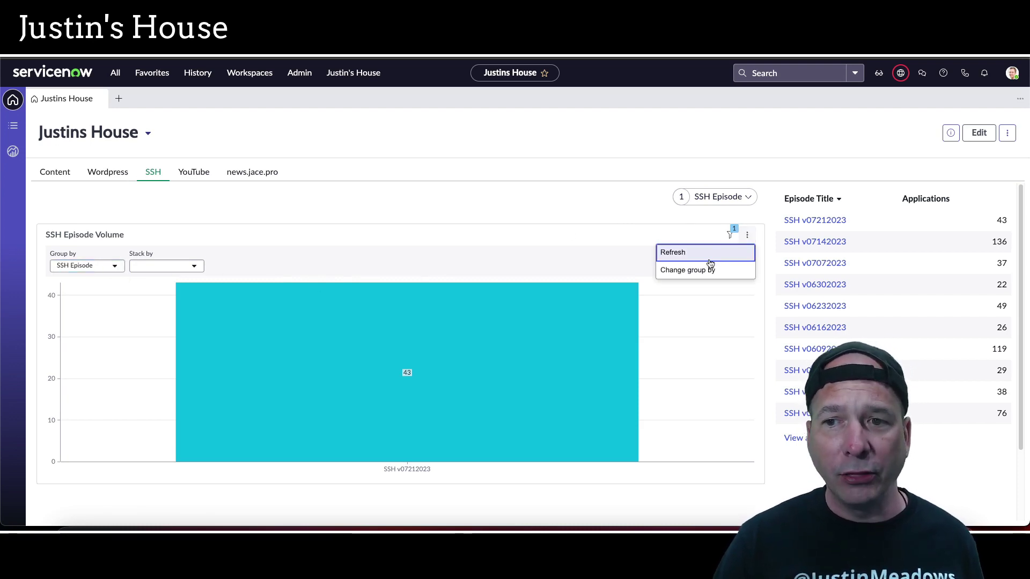
left_click(730, 234)
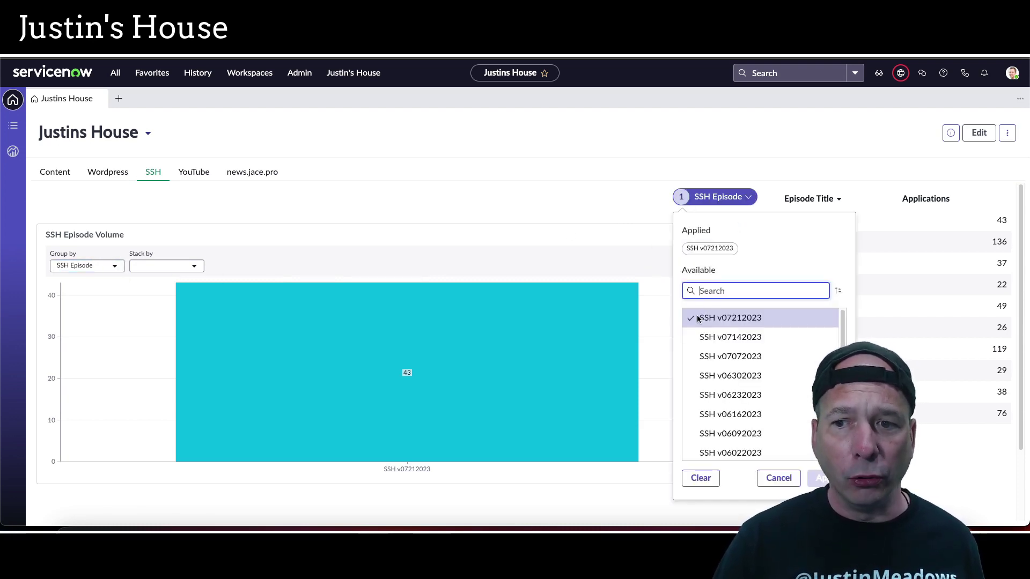
left_click(700, 477)
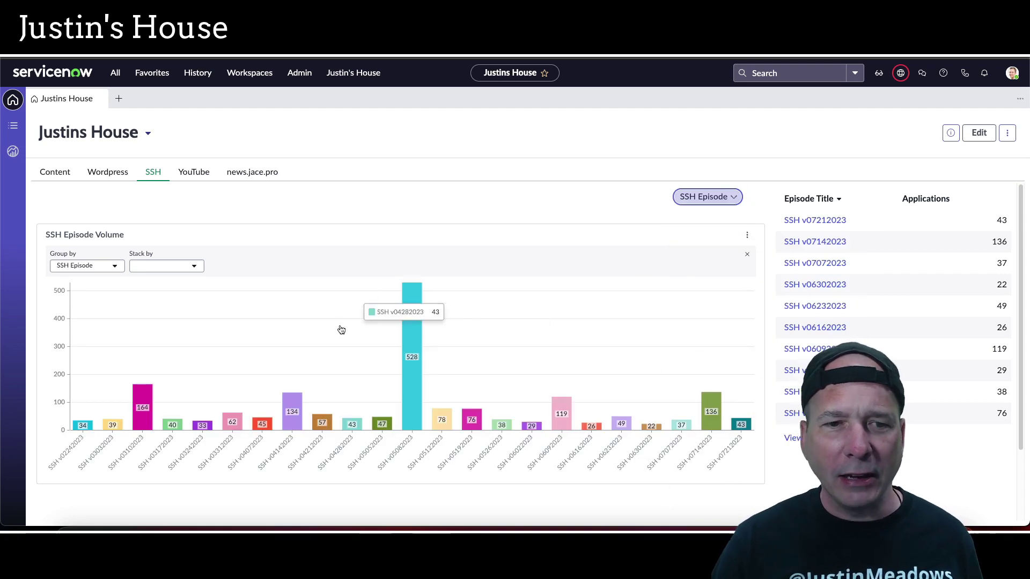
left_click(85, 266)
left_click(81, 277)
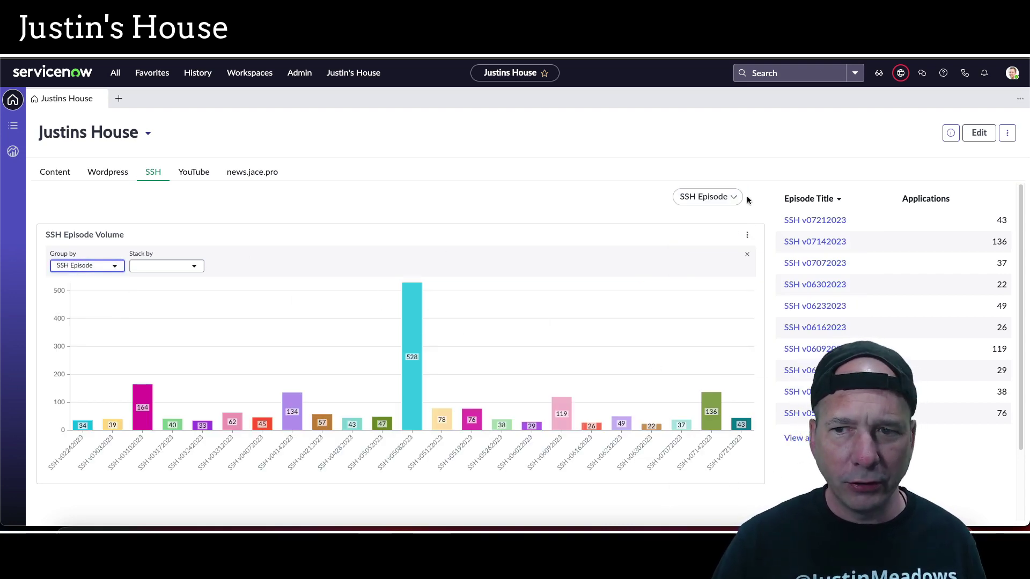
- Hide the chart's Group by/Stack by bar and bring up its ⋮ options for Change group by
left_click(747, 254)
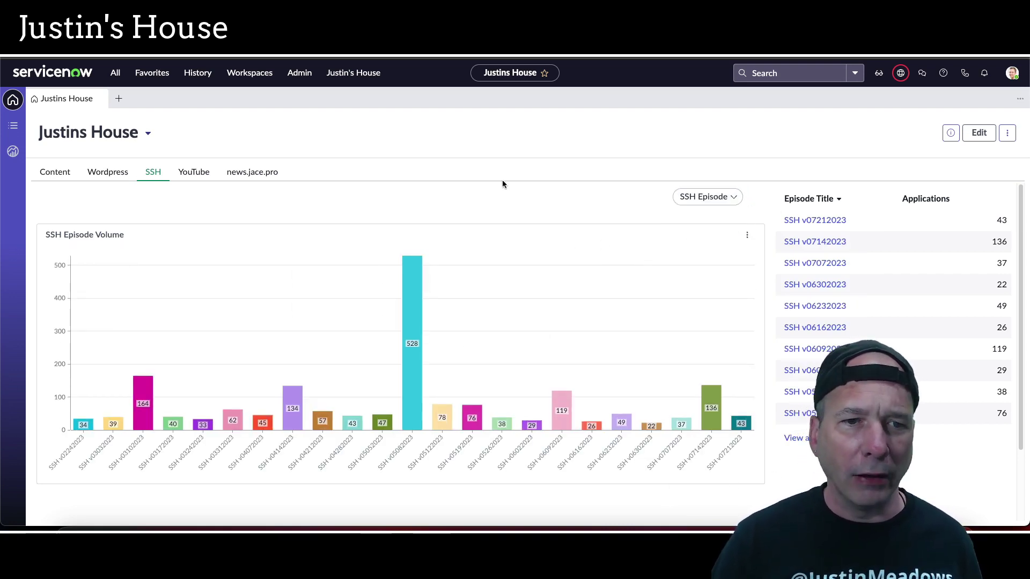
left_click(746, 235)
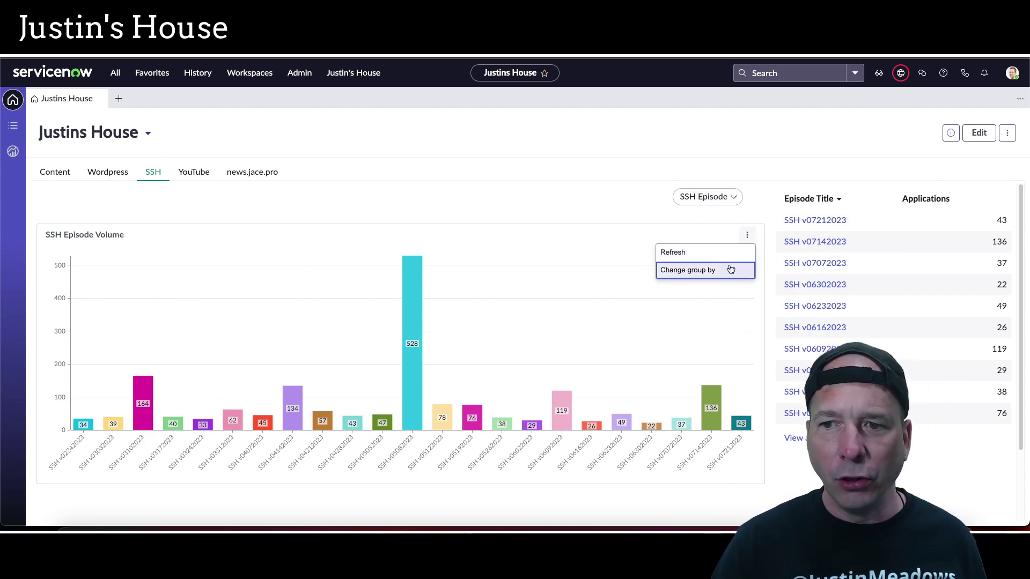